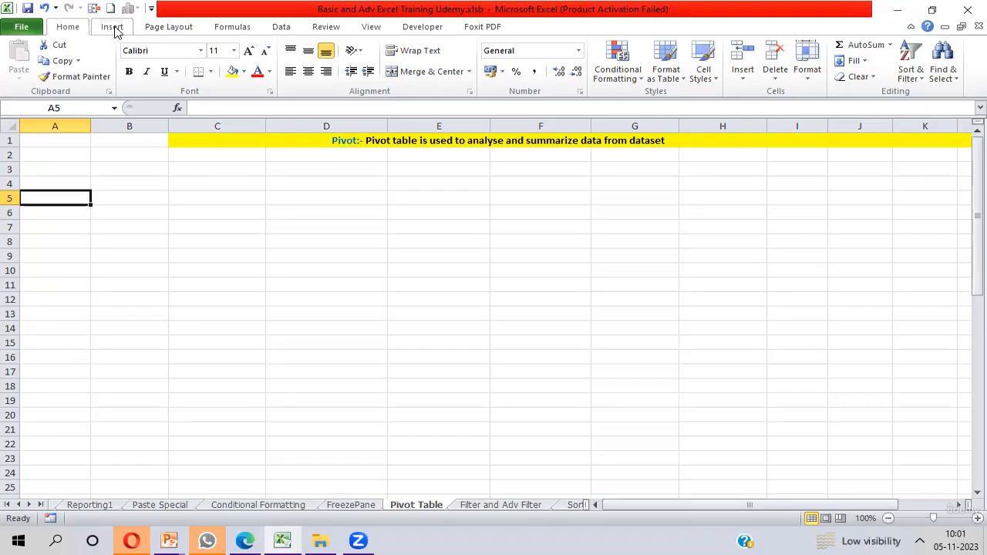
Step: Insert a PivotTable at cell A5 of the Pivot Table sheet, using range A1:U8400 of the Data2 sheet as its source
{"action": "left_click", "coordinate": [112, 28]}
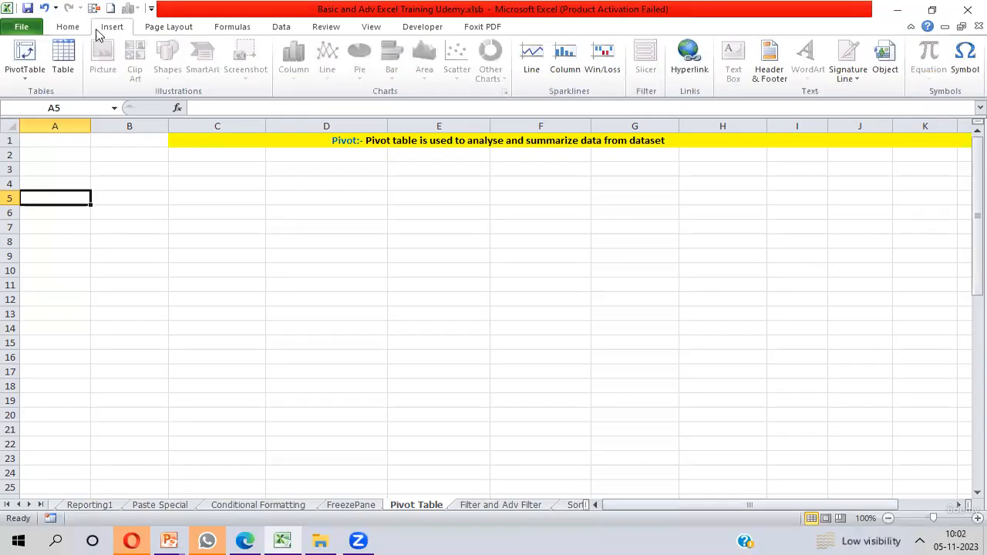
{"action": "left_click", "coordinate": [22, 79]}
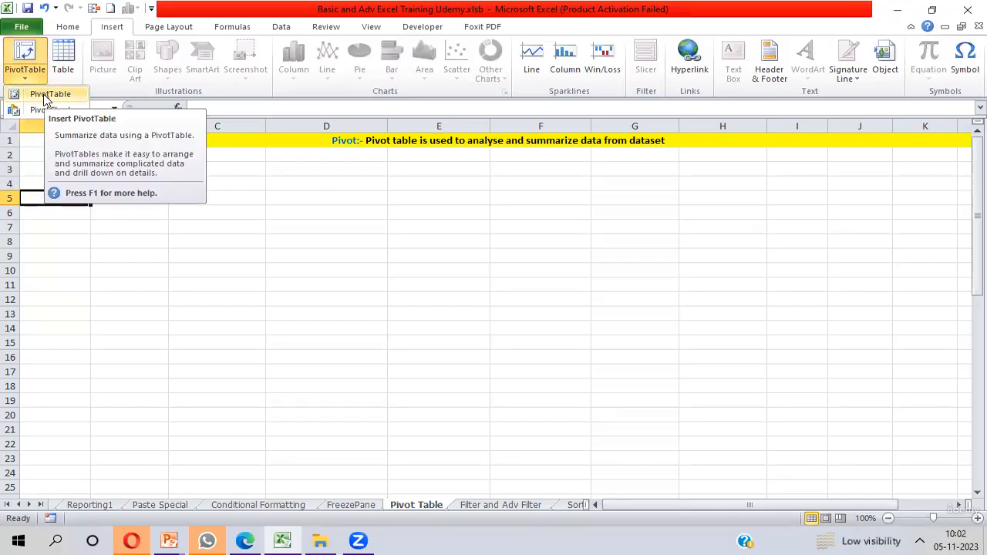
{"action": "left_click", "coordinate": [46, 95]}
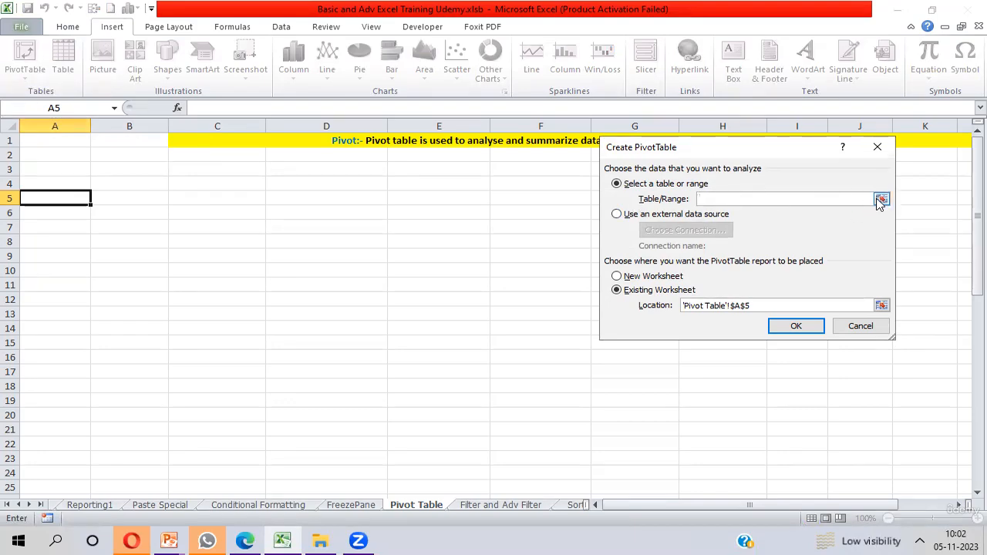
{"action": "left_click", "coordinate": [880, 200]}
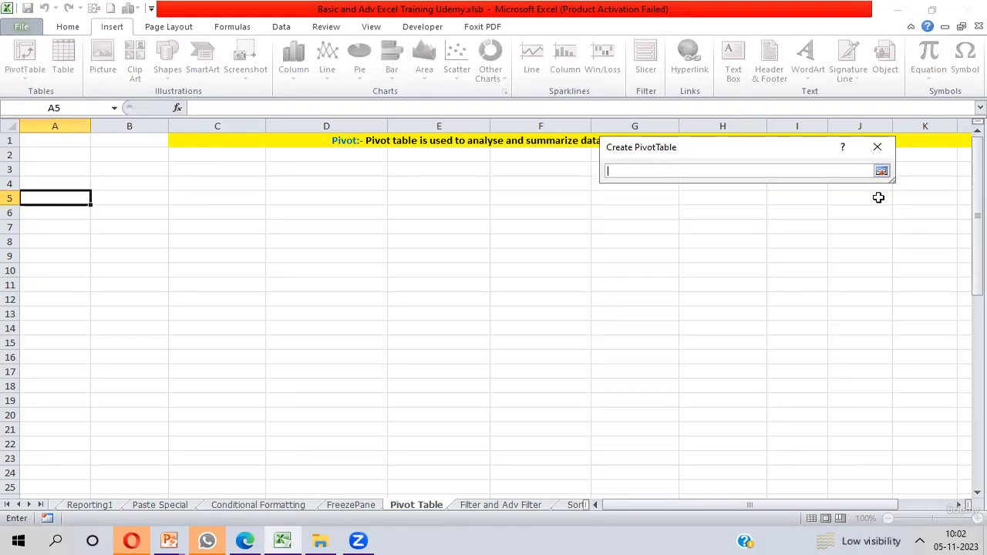
{"action": "key", "text": "ctrl+Page_Up"}
{"action": "key", "text": "ctrl+Page_Up"}
{"action": "key", "text": "ctrl+Page_Up"}
{"action": "key", "text": "ctrl+Page_Up"}
{"action": "key", "text": "ctrl+Page_Up"}
{"action": "key", "text": "ctrl+Page_Up"}
{"action": "key", "text": "ctrl+Page_Up"}
{"action": "key", "text": "ctrl+Page_Up"}
{"action": "key", "text": "ctrl+Page_Up"}
{"action": "key", "text": "ctrl+Page_Up"}
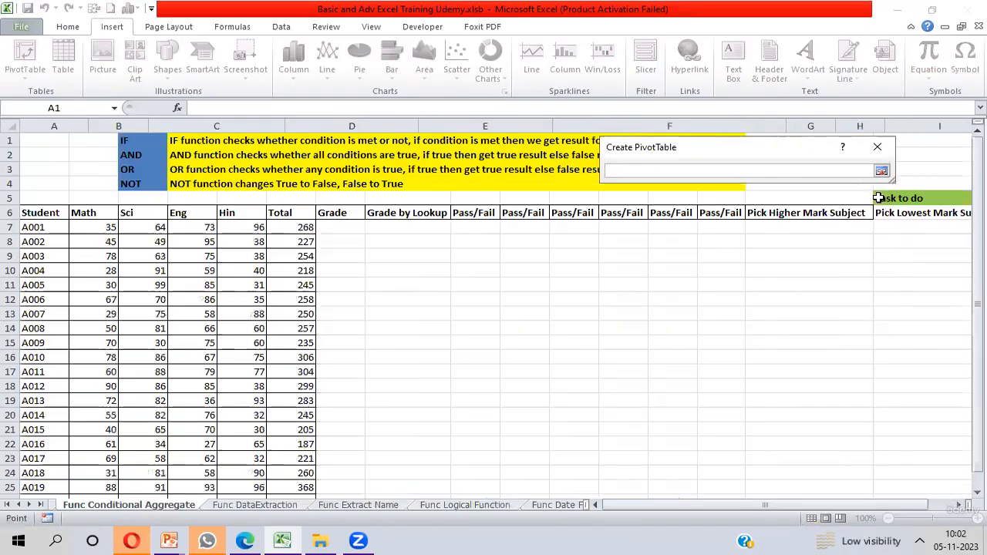
{"action": "key", "text": "ctrl+Page_Down"}
{"action": "key", "text": "ctrl+Page_Down"}
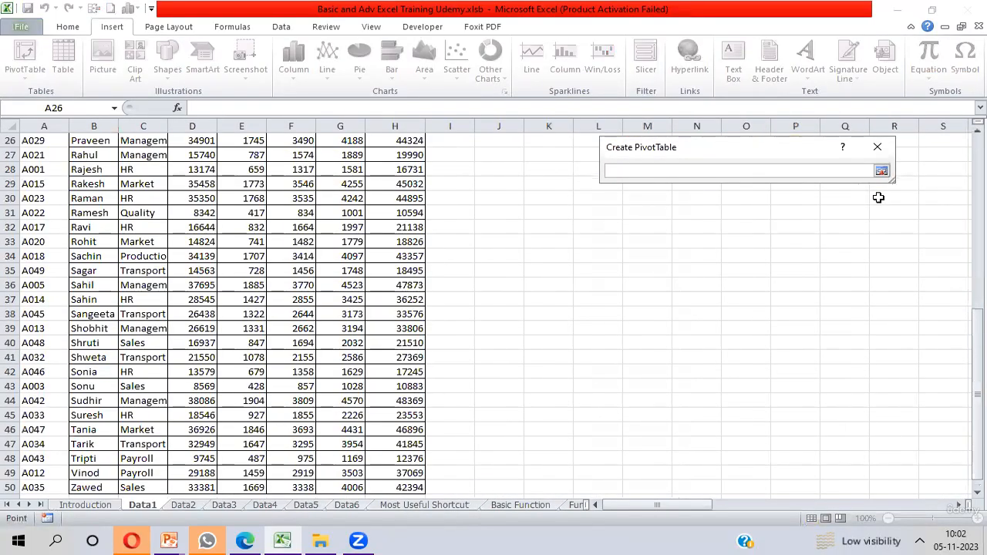
{"action": "key", "text": "ctrl+Home"}
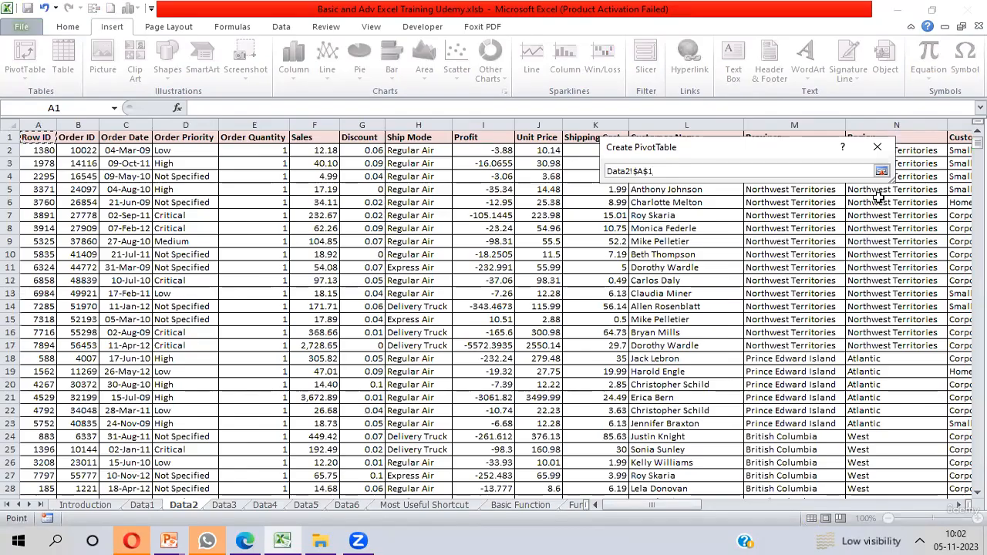
{"action": "key", "text": "ctrl+shift+Right"}
{"action": "key", "text": "ctrl+shift+Down"}
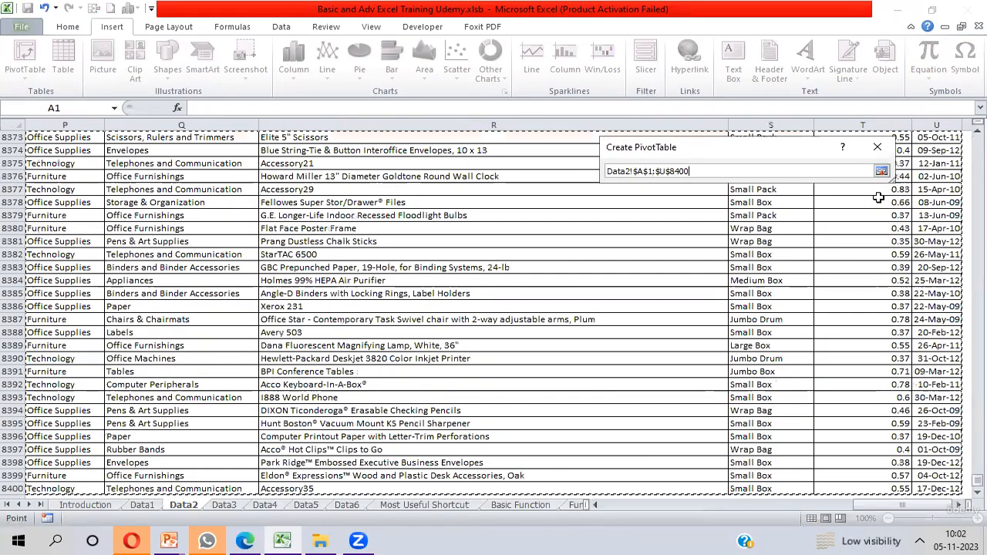
{"action": "key", "text": "Return"}
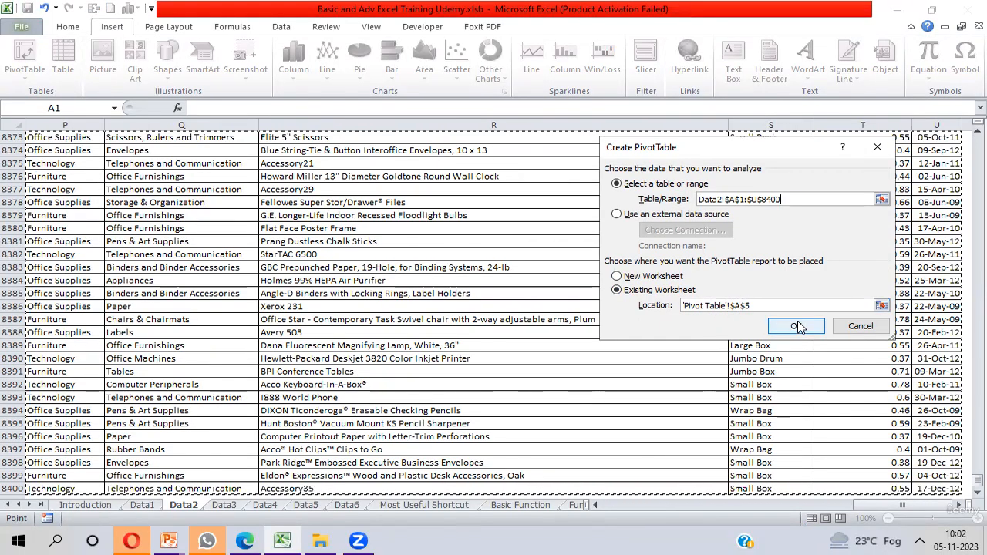
{"action": "left_click", "coordinate": [797, 327]}
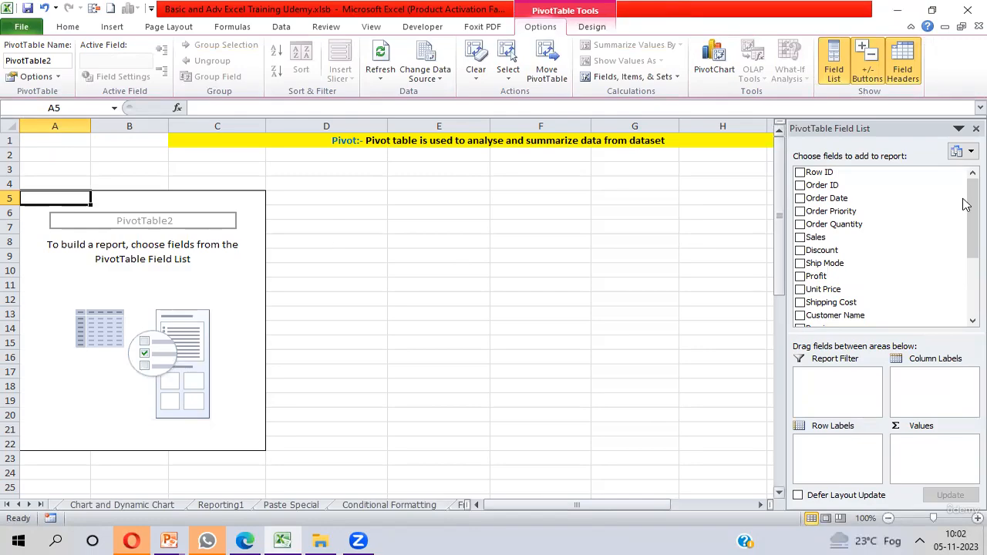
Step: Add the Region field and, below it, the Product Category field as row labels of the pivot table
{"action": "left_click_drag", "start_coordinate": [966, 213], "coordinate": [965, 308]}
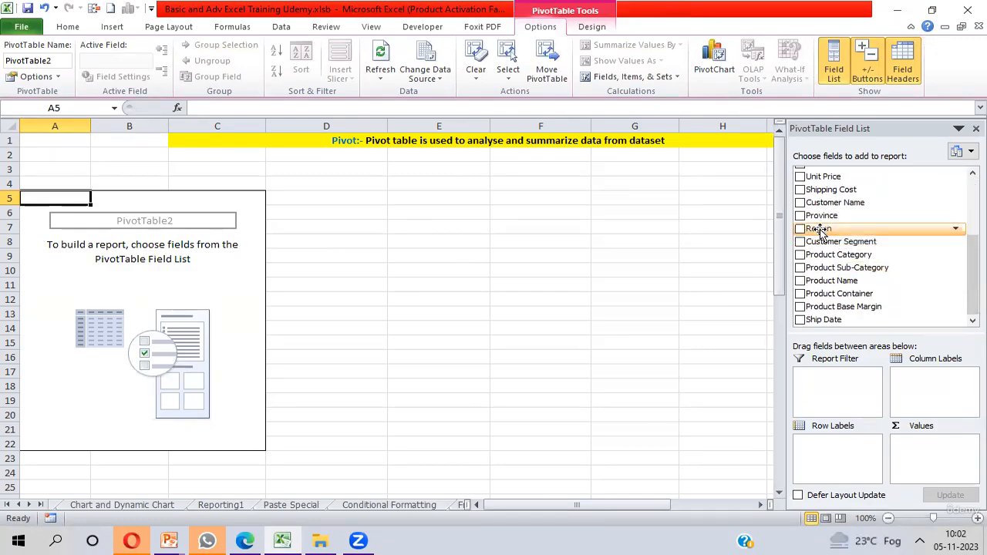
{"action": "left_click_drag", "start_coordinate": [820, 231], "coordinate": [832, 456]}
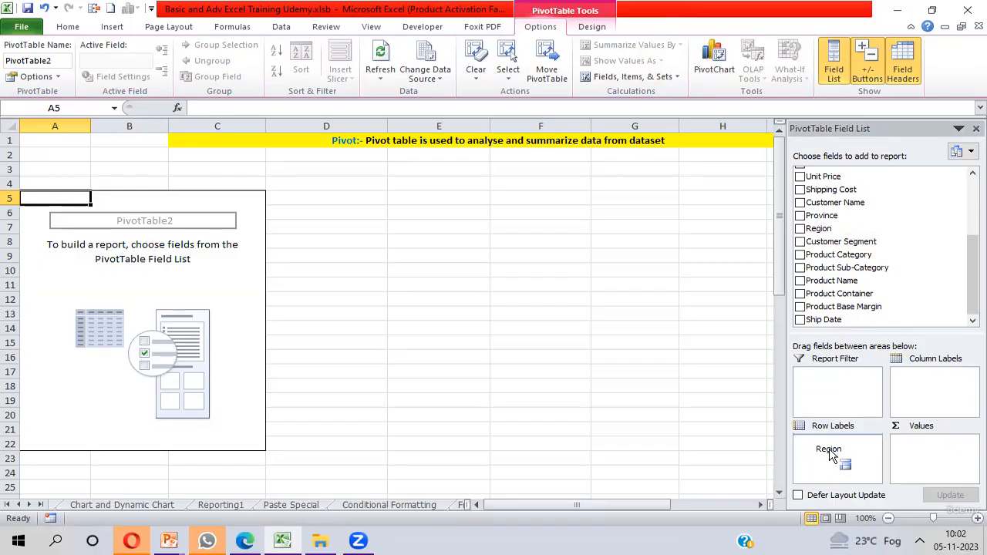
{"action": "left_click_drag", "start_coordinate": [832, 457], "coordinate": [832, 455]}
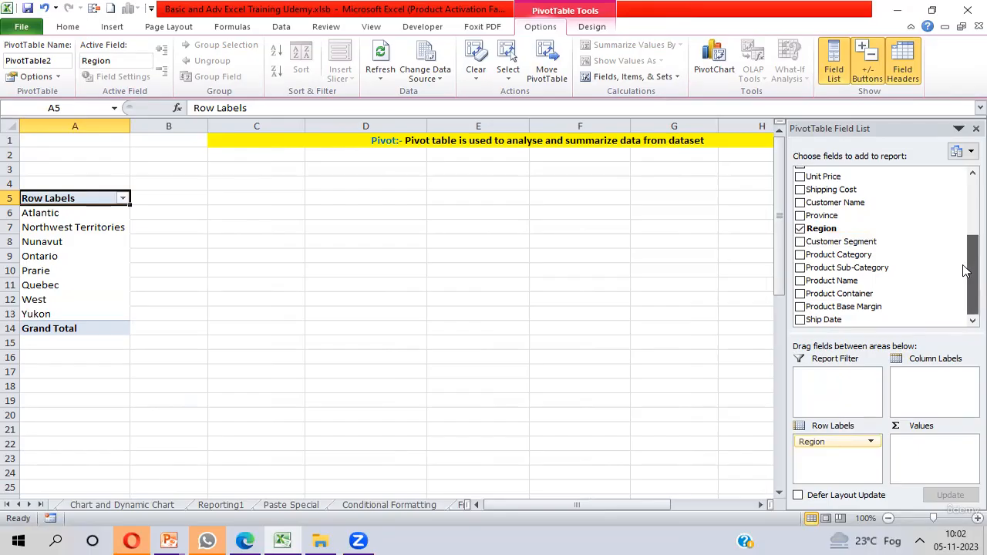
{"action": "mouse_move", "coordinate": [964, 270]}
{"action": "left_mouse_down"}
{"action": "mouse_move", "coordinate": [964, 239]}
{"action": "mouse_move", "coordinate": [964, 278]}
{"action": "left_mouse_up"}
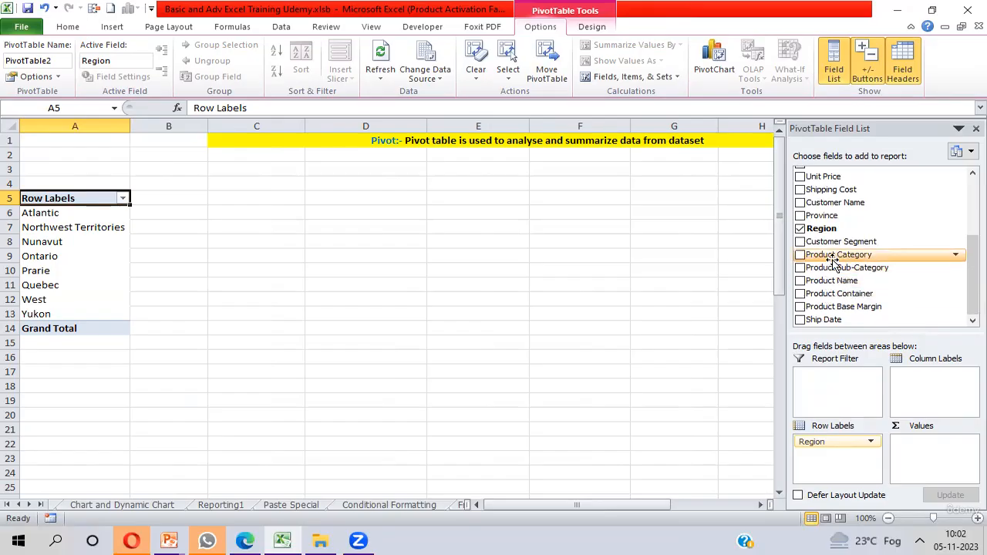
{"action": "left_click_drag", "start_coordinate": [833, 260], "coordinate": [839, 467]}
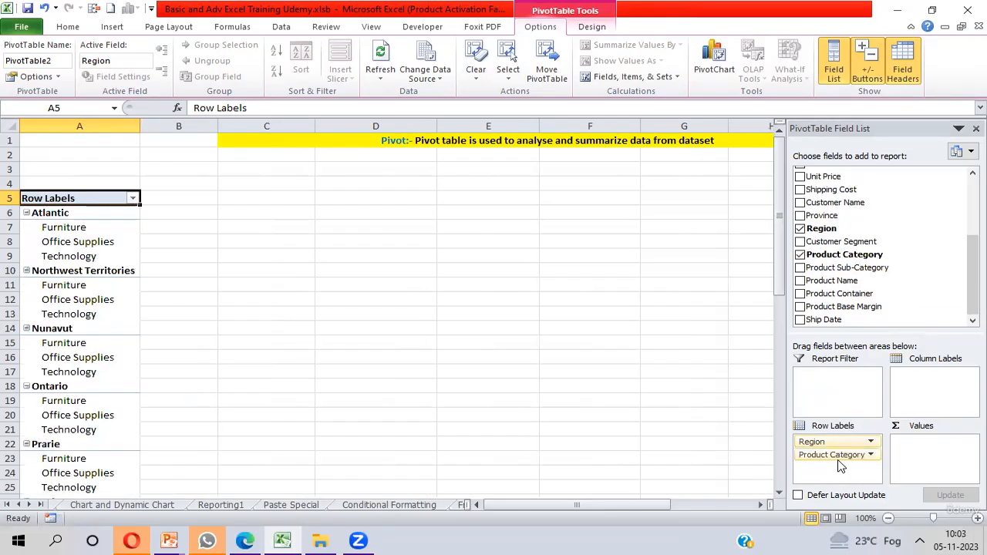
Step: Add the Sales field to the pivot table's values
{"action": "left_click", "coordinate": [59, 212]}
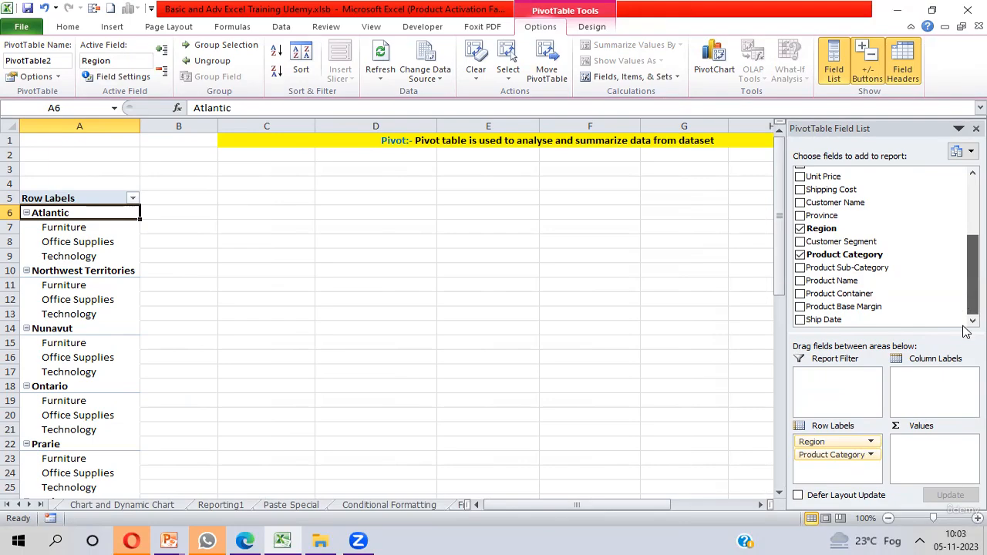
{"action": "left_click_drag", "start_coordinate": [965, 294], "coordinate": [966, 256]}
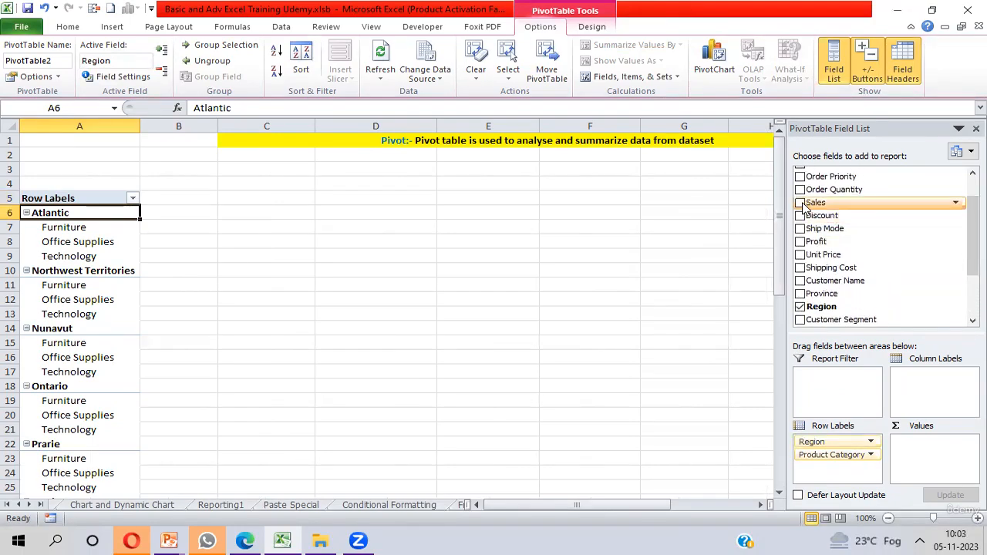
{"action": "left_click_drag", "start_coordinate": [802, 205], "coordinate": [930, 445]}
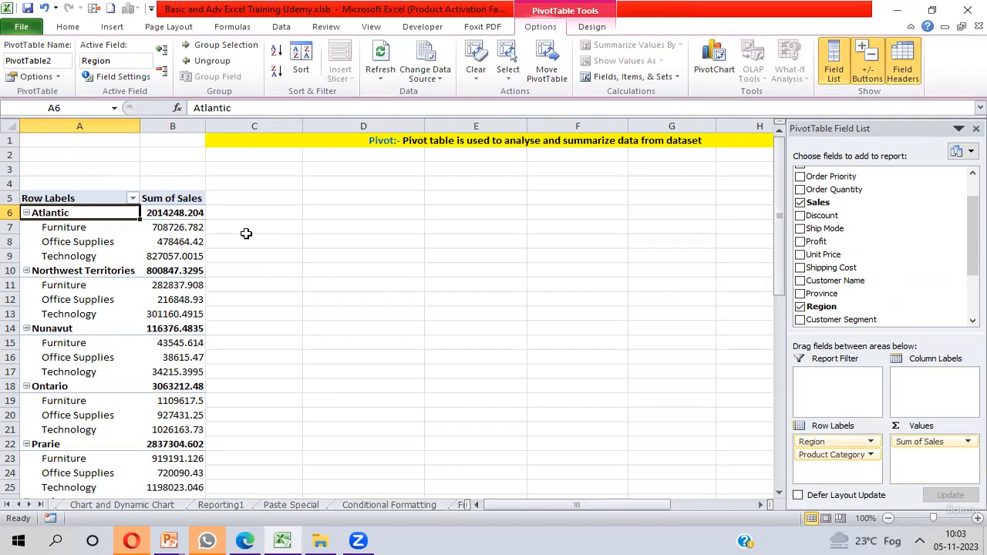
Step: Change the pivot table's report layout to Tabular Form
{"action": "left_click", "coordinate": [591, 27]}
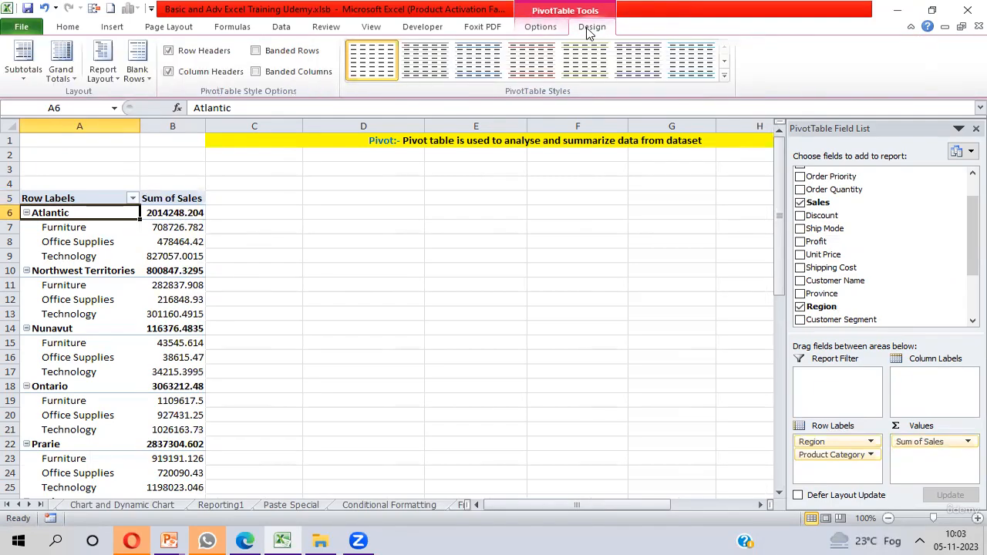
{"action": "left_click", "coordinate": [111, 85]}
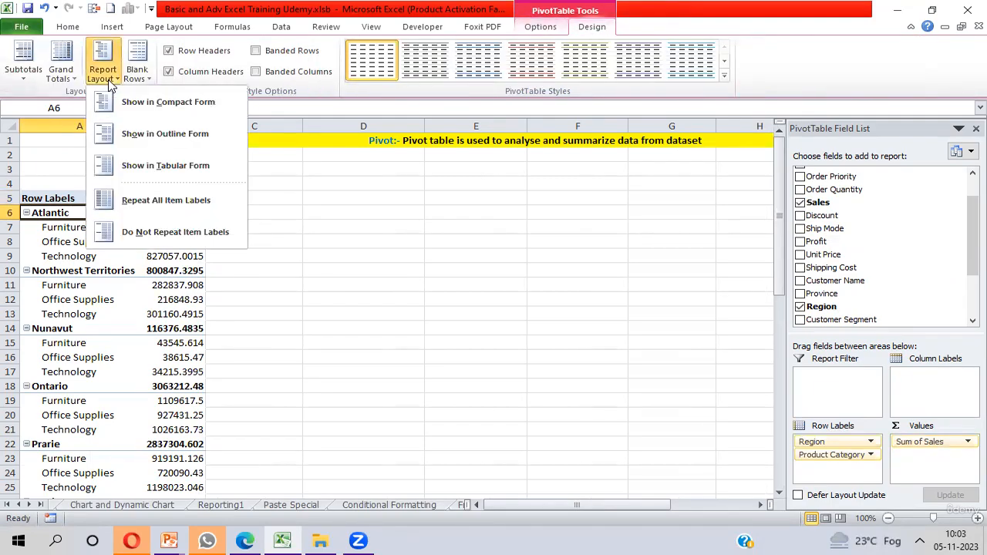
{"action": "left_click", "coordinate": [145, 175]}
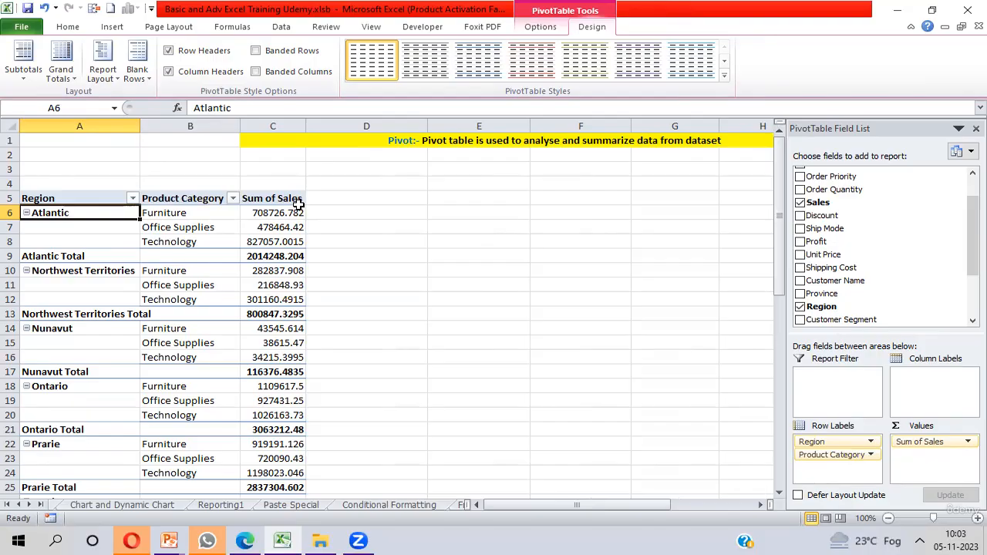
{"action": "left_click", "coordinate": [75, 199]}
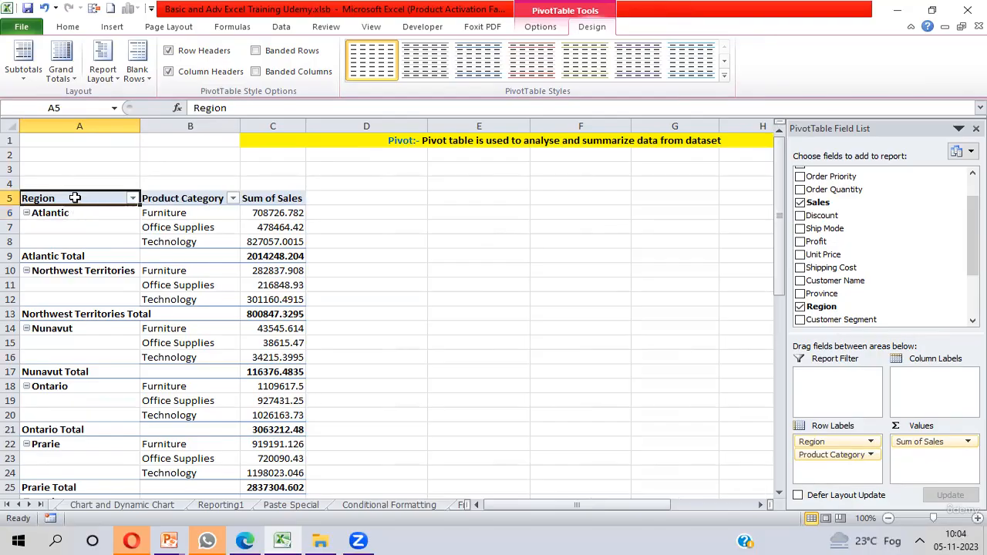
{"action": "left_click", "coordinate": [179, 200]}
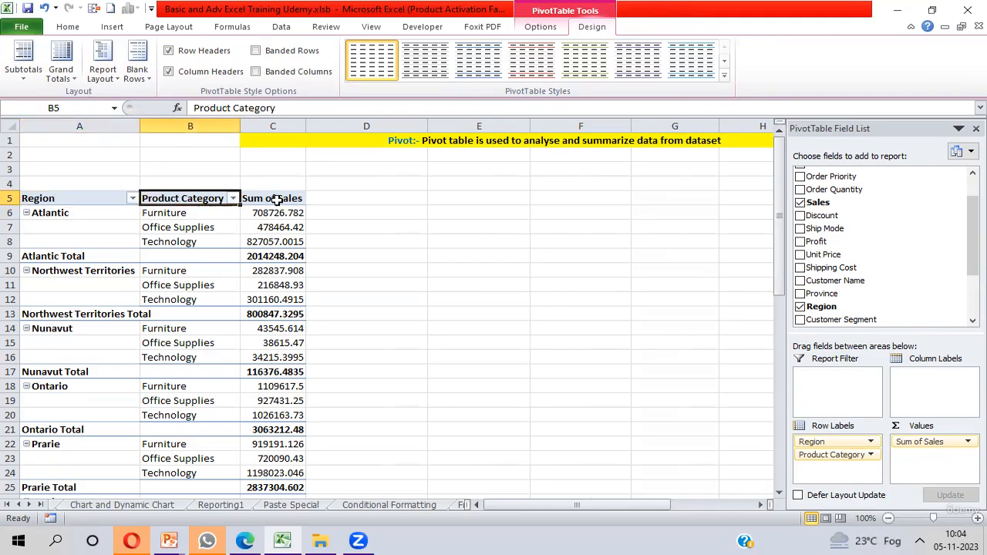
{"action": "left_click", "coordinate": [273, 199]}
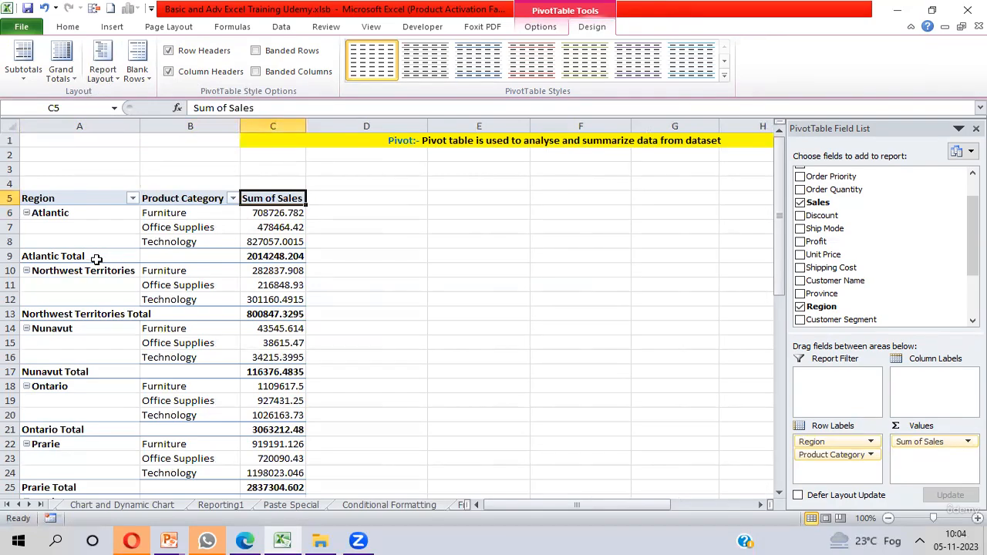
Step: Set the pivot table to show no subtotals for the region groups
{"action": "left_click", "coordinate": [270, 256]}
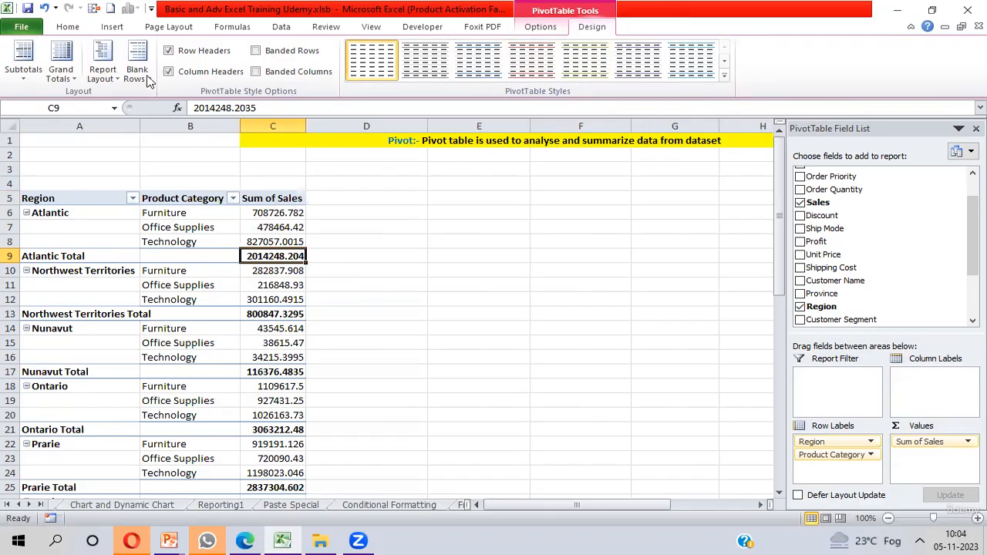
{"action": "left_click", "coordinate": [28, 80]}
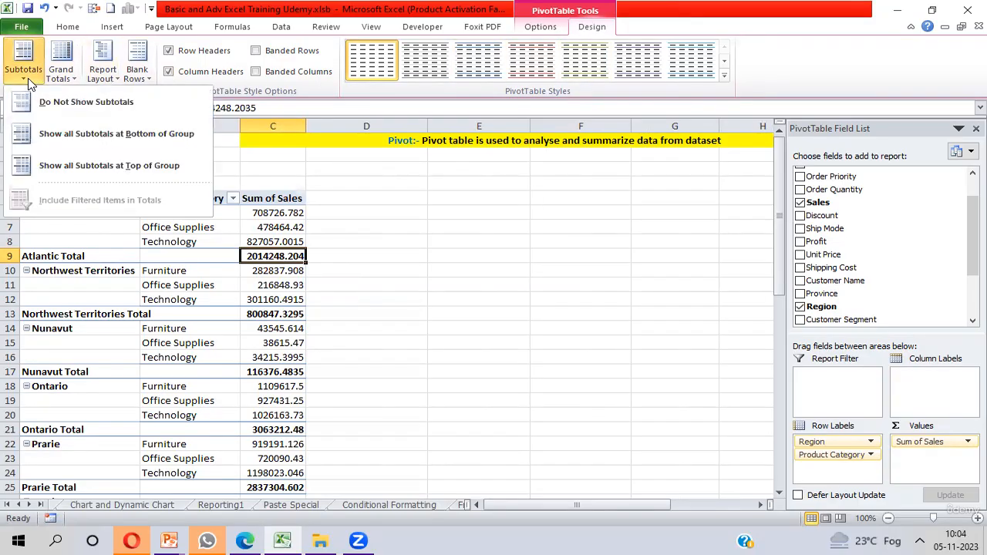
{"action": "left_click", "coordinate": [73, 111]}
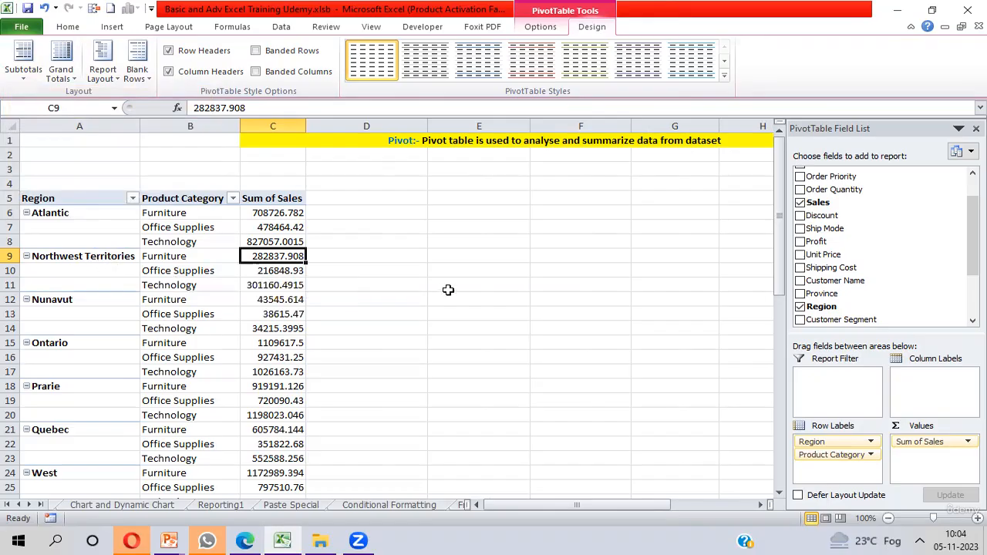
Step: Turn the pivot table's grand totals off for rows and columns
{"action": "key", "text": "ctrl+Down"}
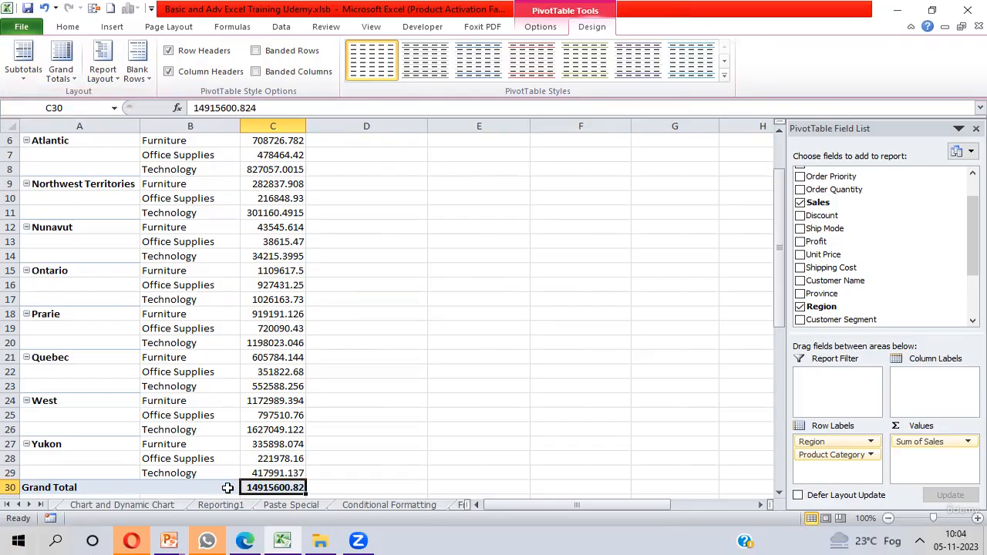
{"action": "left_click", "coordinate": [61, 78]}
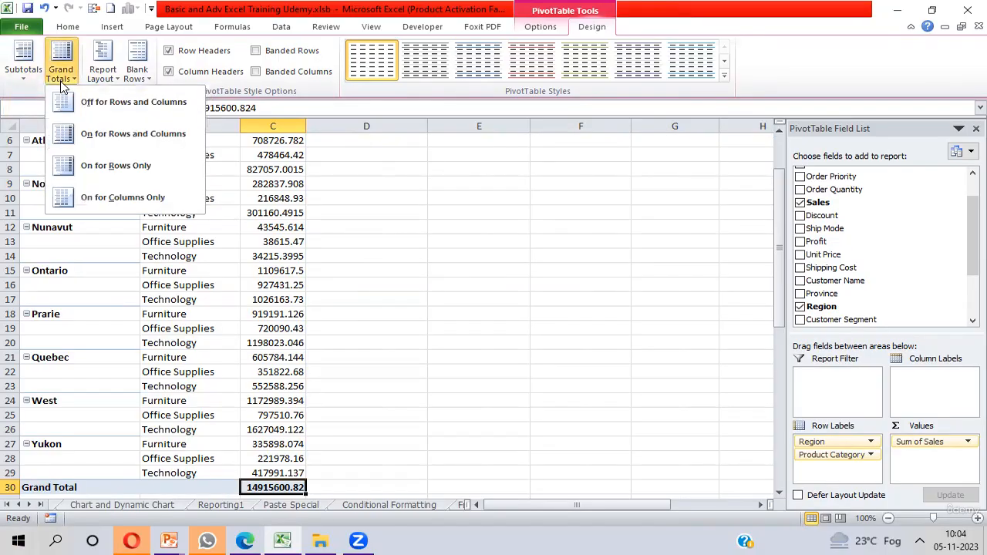
{"action": "left_click", "coordinate": [100, 101]}
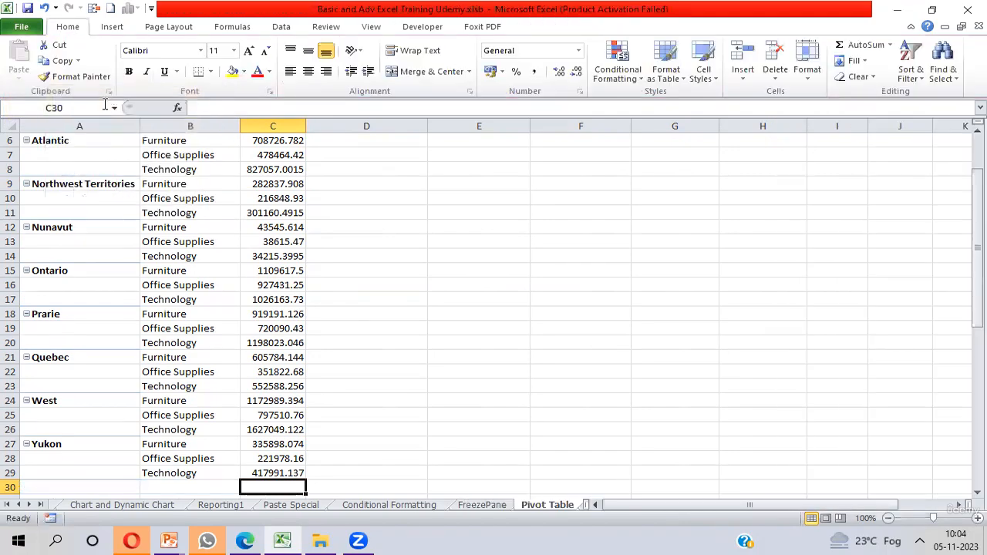
Step: Change the pivot table's report layout to Compact Form
{"action": "key", "text": "Up"}
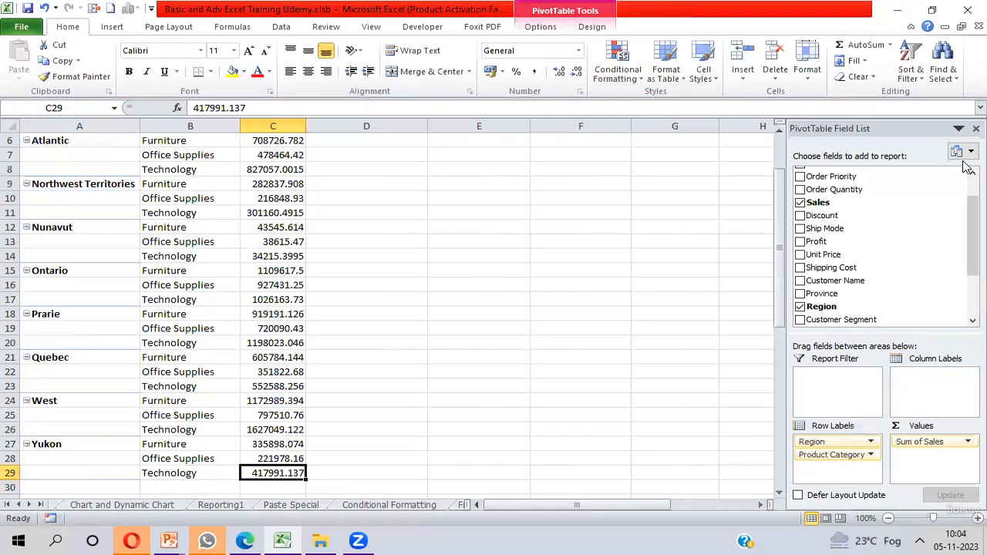
{"action": "key", "text": "ctrl+Up"}
{"action": "key", "text": "Up"}
{"action": "key", "text": "Up"}
{"action": "key", "text": "Up"}
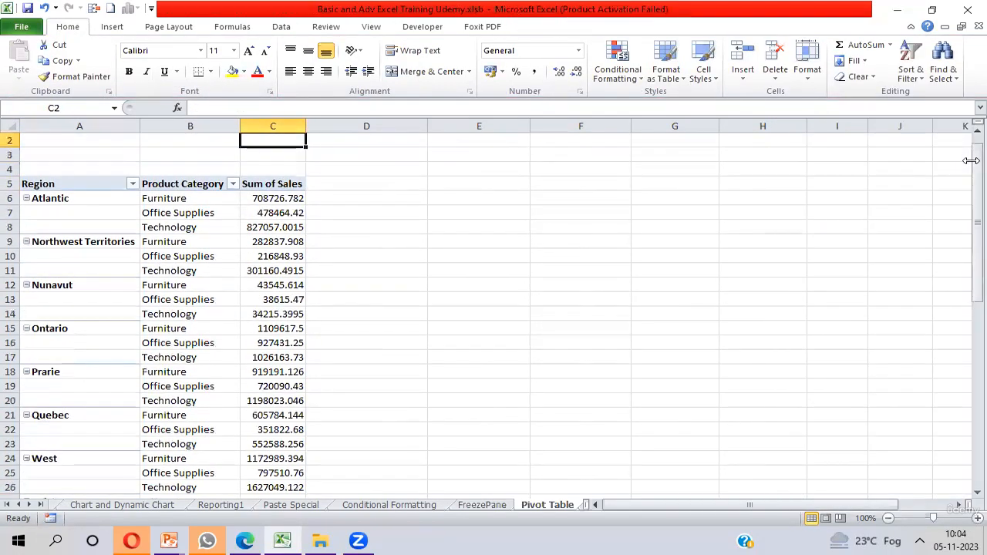
{"action": "key", "text": "Down"}
{"action": "key", "text": "Down"}
{"action": "key", "text": "Down"}
{"action": "key", "text": "Down"}
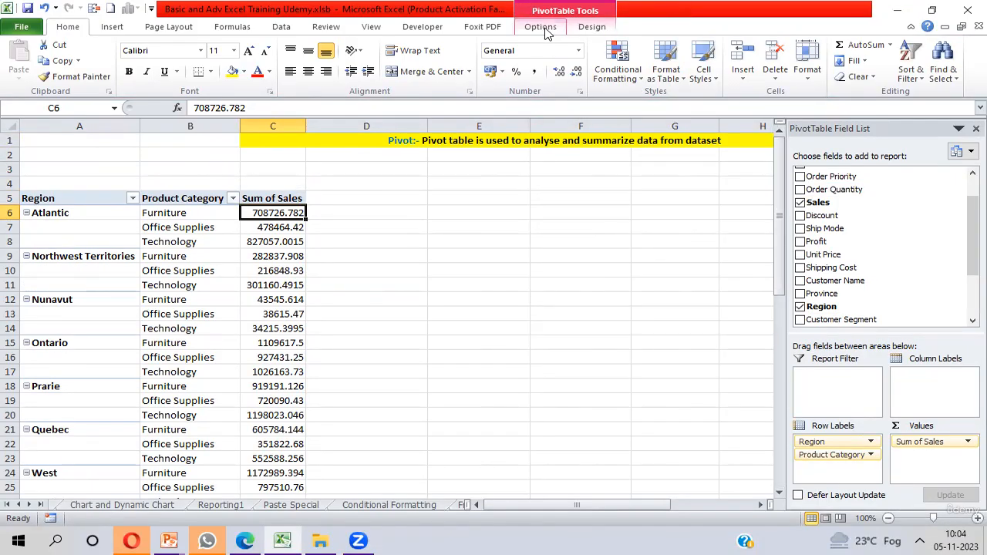
{"action": "left_click", "coordinate": [592, 27]}
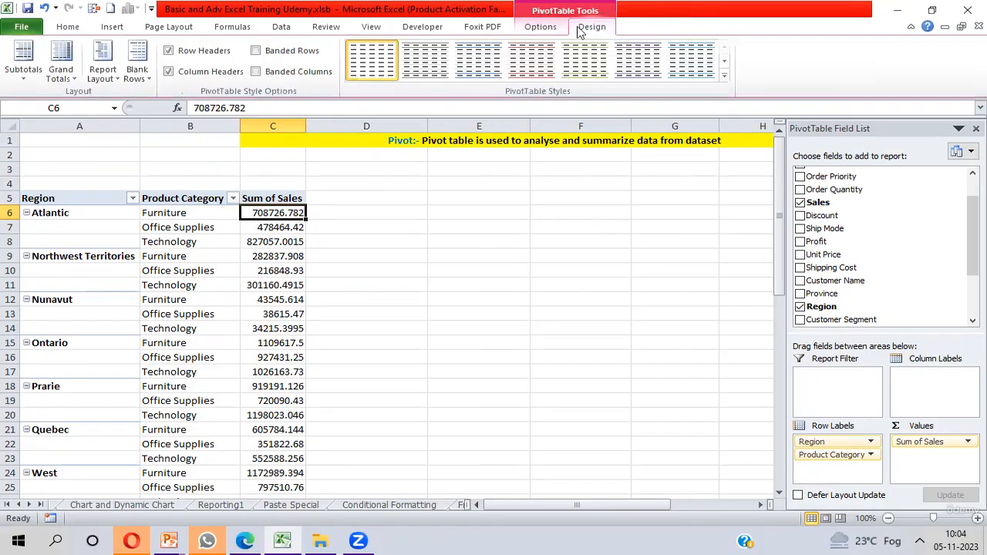
{"action": "left_click", "coordinate": [106, 87]}
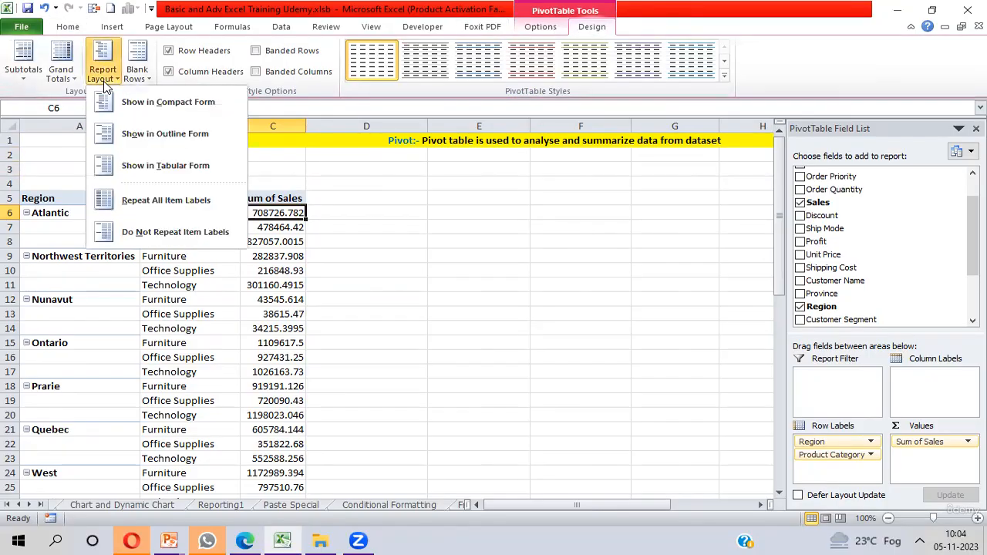
{"action": "left_click", "coordinate": [168, 103]}
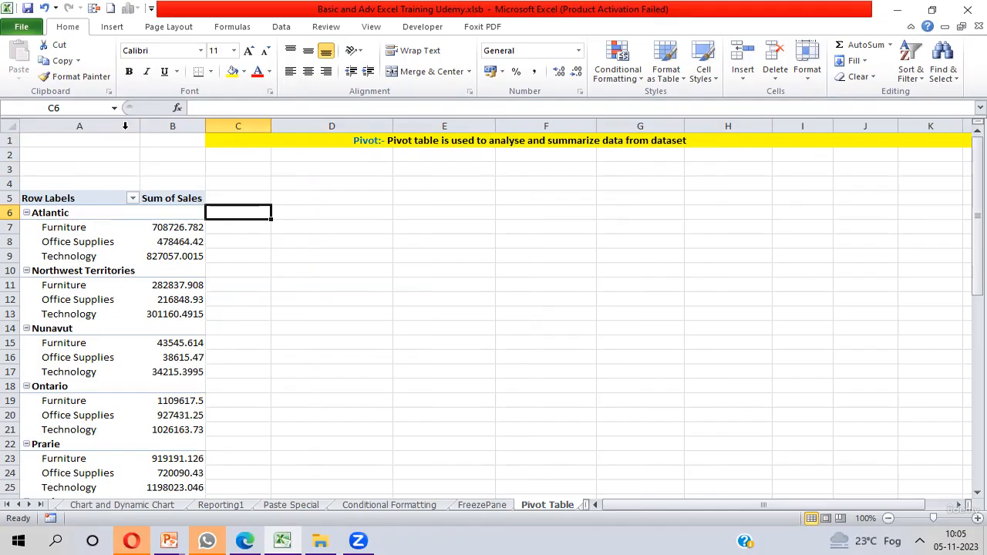
Step: Show all subtotals at the bottom of each region group and select the Atlantic total
{"action": "left_click", "coordinate": [166, 229]}
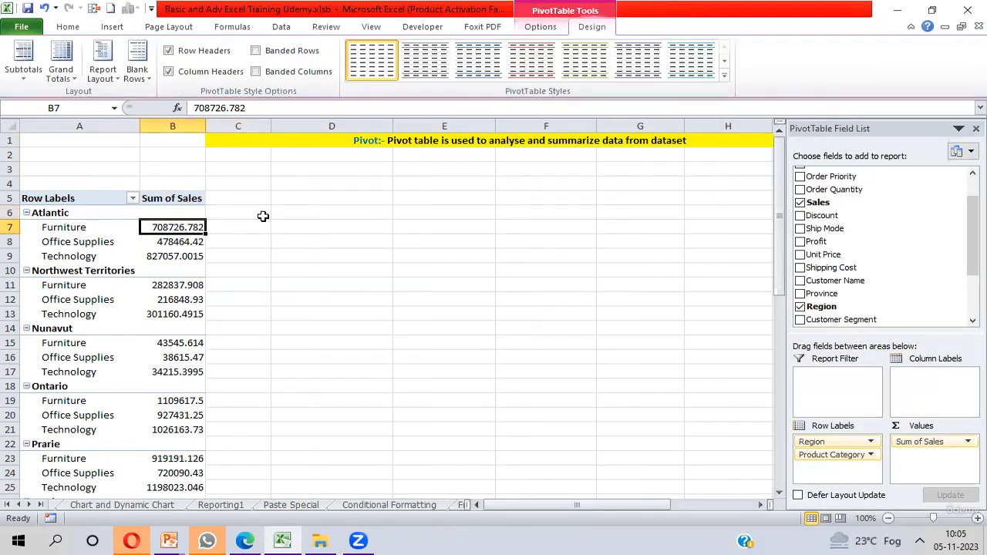
{"action": "left_click", "coordinate": [24, 81]}
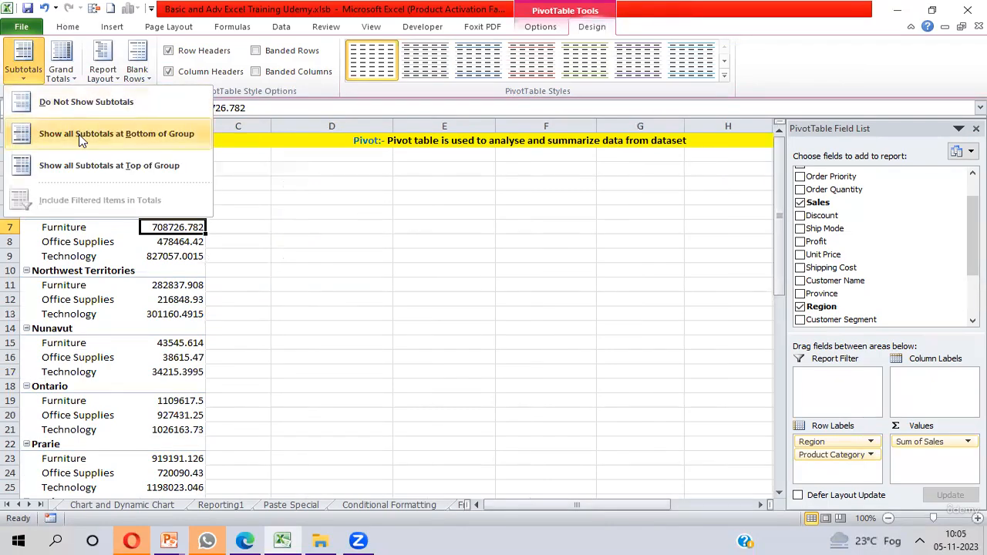
{"action": "left_click", "coordinate": [81, 137]}
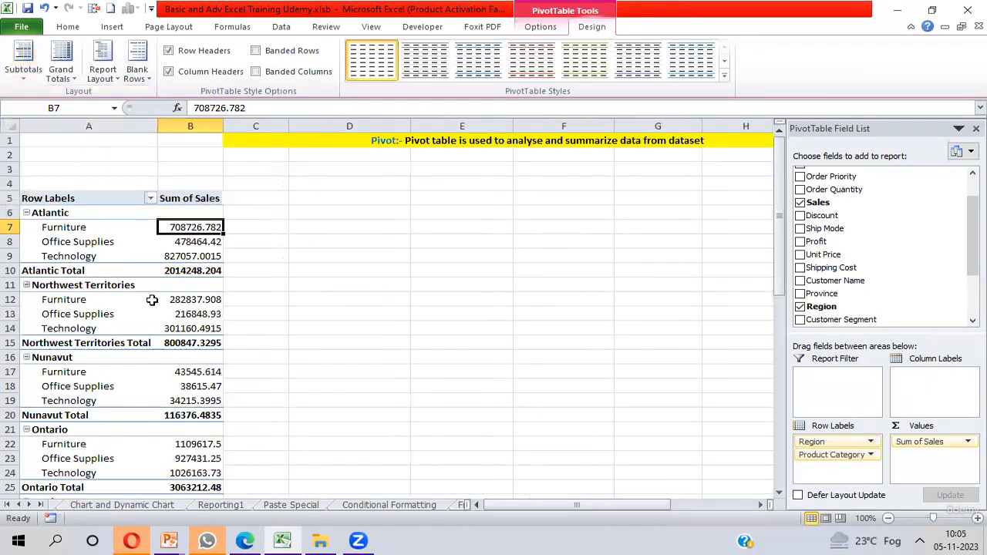
{"action": "left_click", "coordinate": [188, 271]}
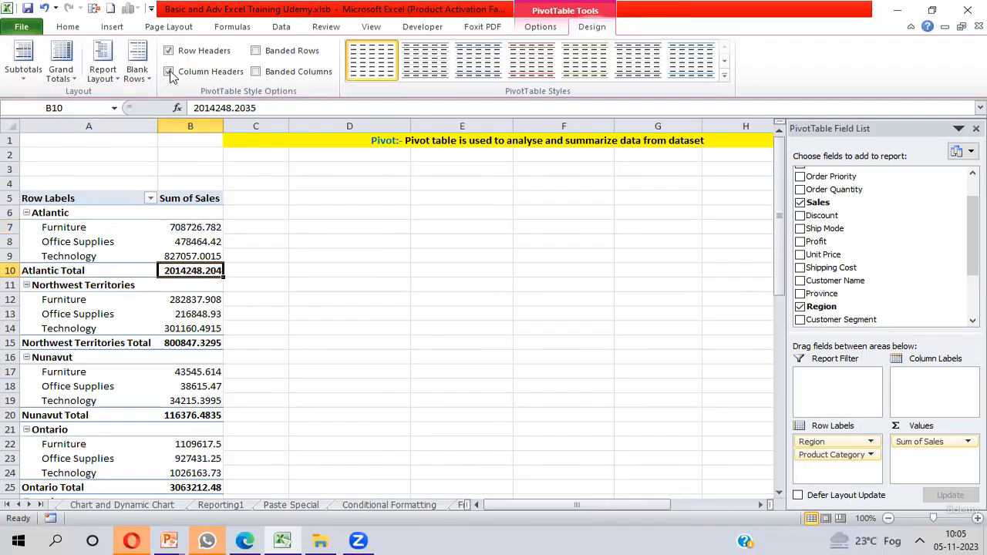
Step: Switch the pivot table's report layout to Outline Form and select Atlantic's Sum of Sales cell
{"action": "left_click", "coordinate": [102, 72]}
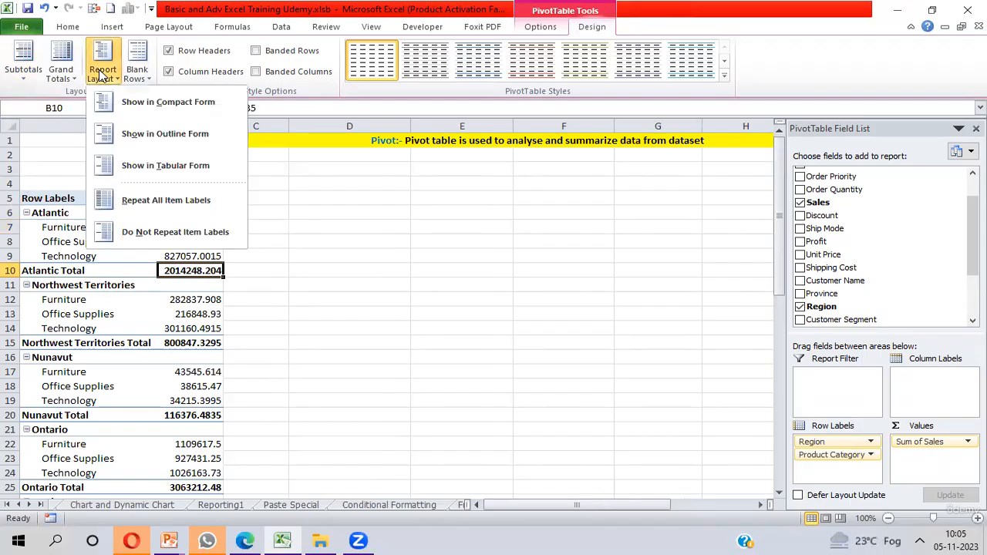
{"action": "left_click", "coordinate": [150, 134]}
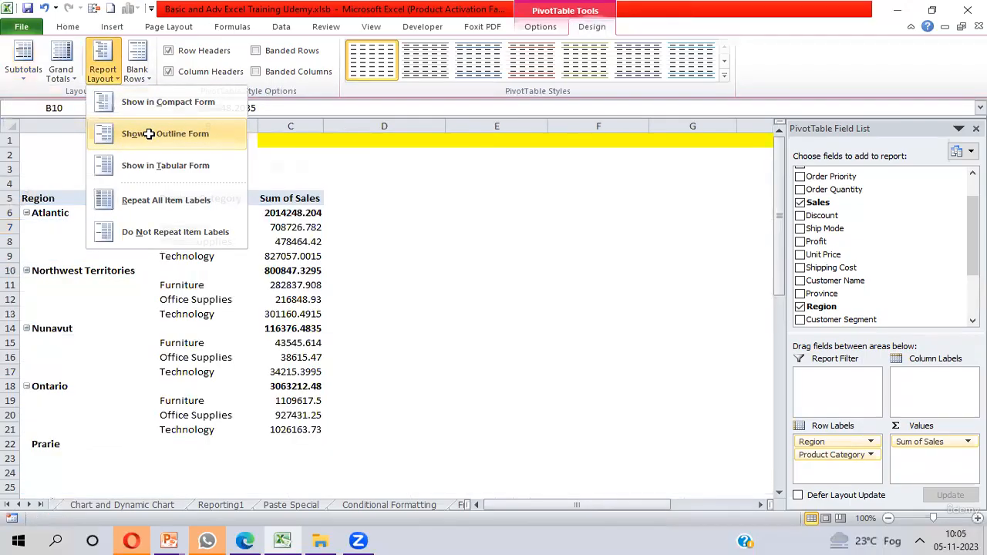
{"action": "left_click", "coordinate": [305, 214]}
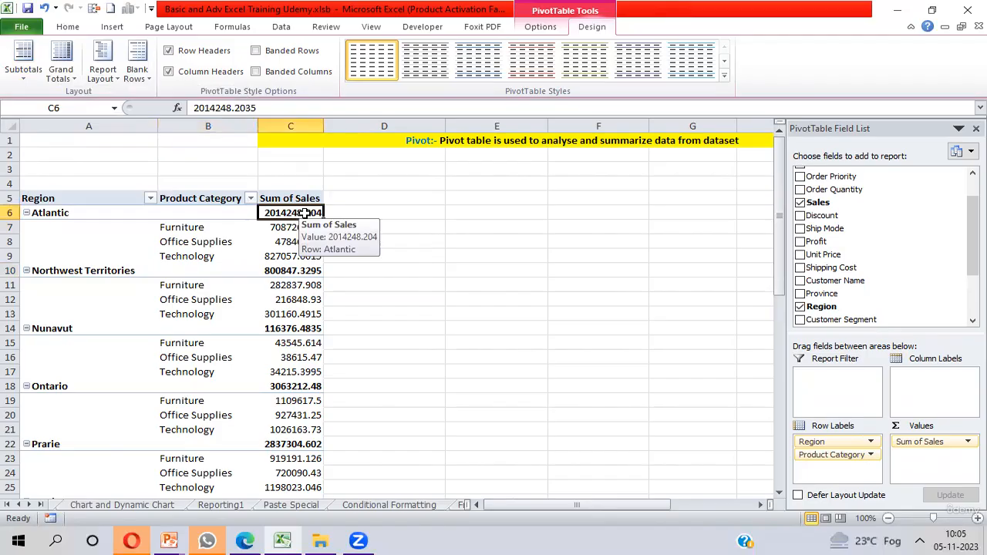
Step: Return the pivot table to Compact Form and select the product category labels under the regions
{"action": "left_click", "coordinate": [102, 69]}
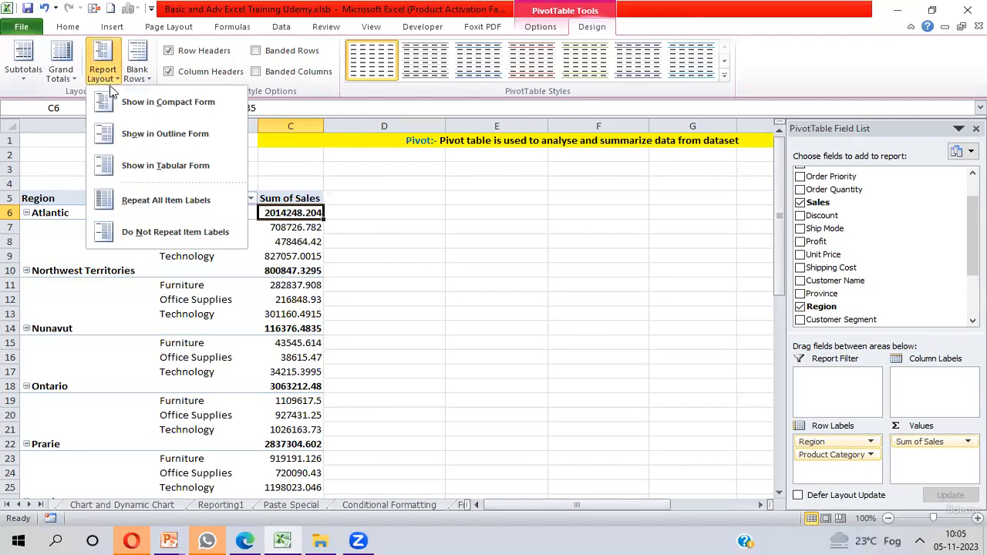
{"action": "left_click", "coordinate": [178, 104]}
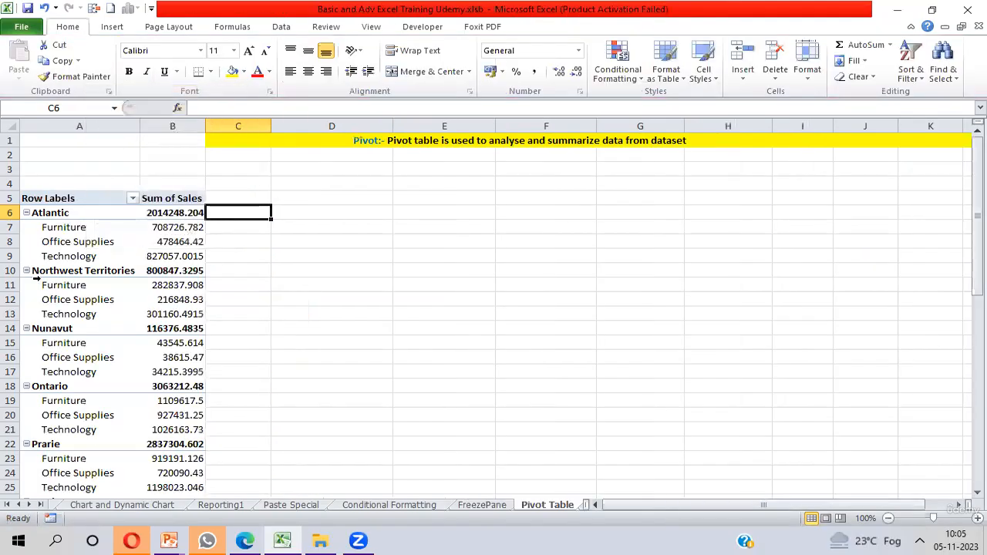
{"action": "left_click", "coordinate": [72, 214]}
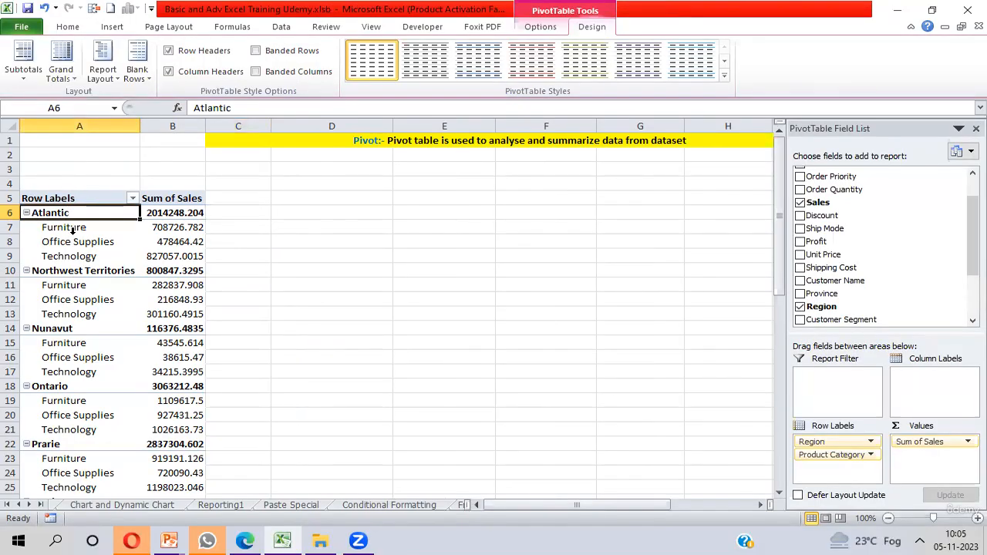
{"action": "left_click", "coordinate": [72, 229]}
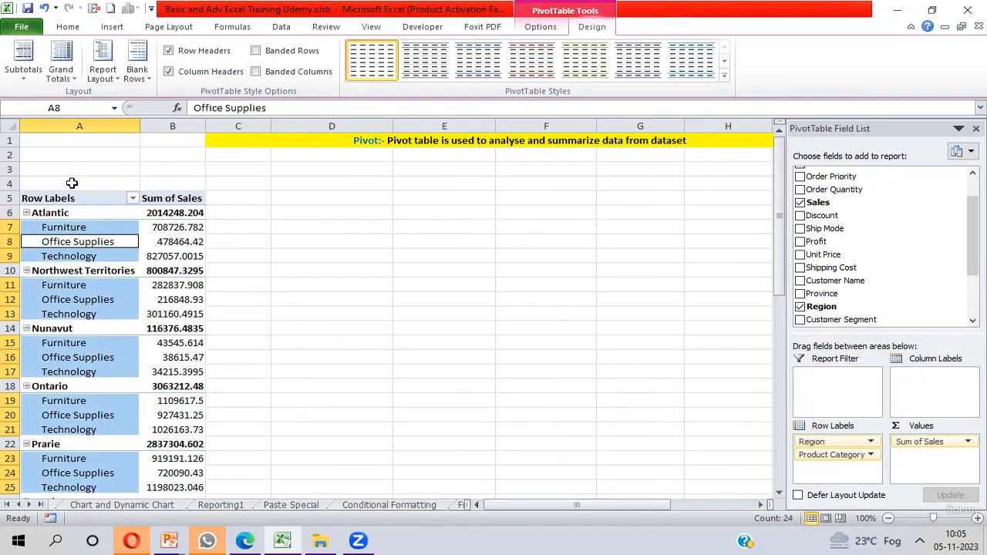
Step: Show the pivot table in Outline Form and select the separate Region and Product Category columns to compare them
{"action": "left_click", "coordinate": [116, 79]}
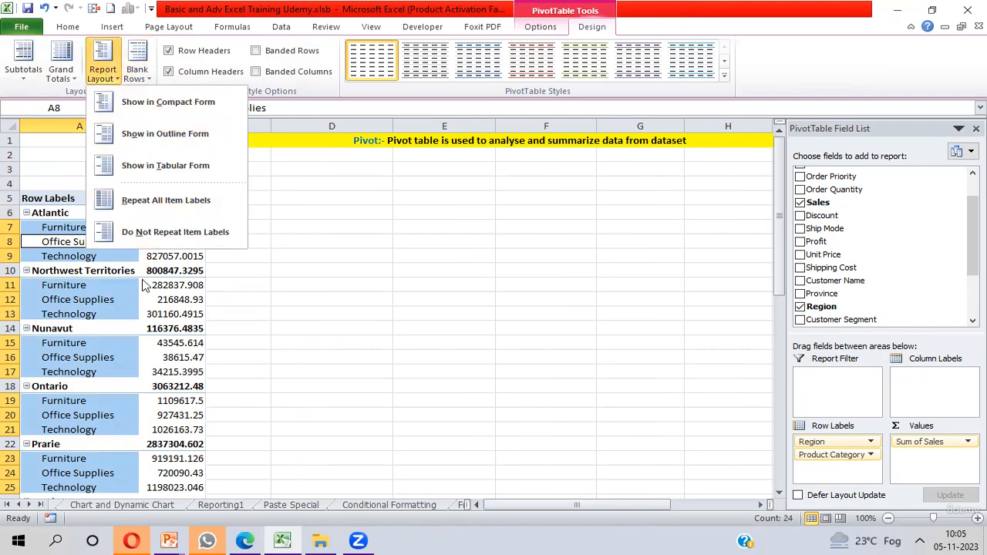
{"action": "left_click", "coordinate": [142, 135]}
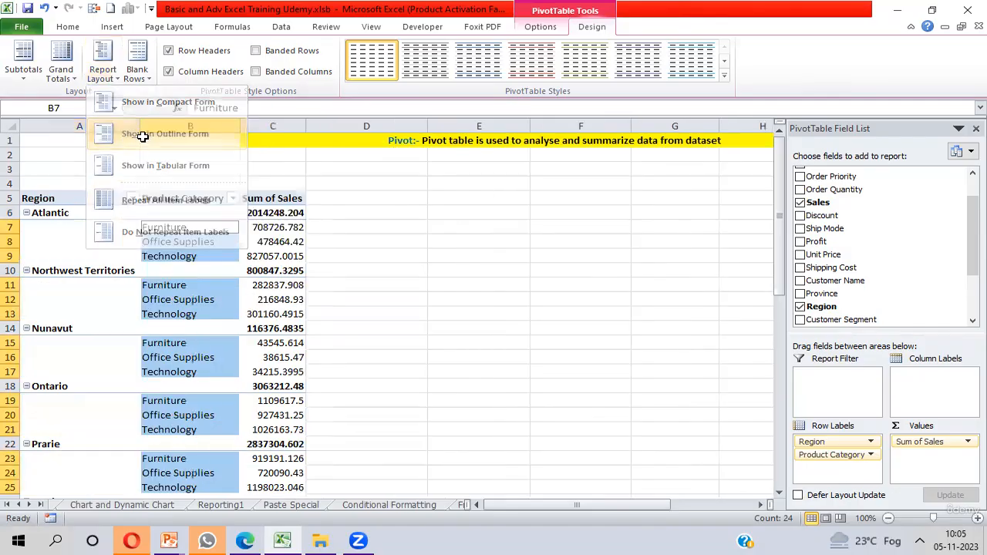
{"action": "left_click", "coordinate": [291, 212]}
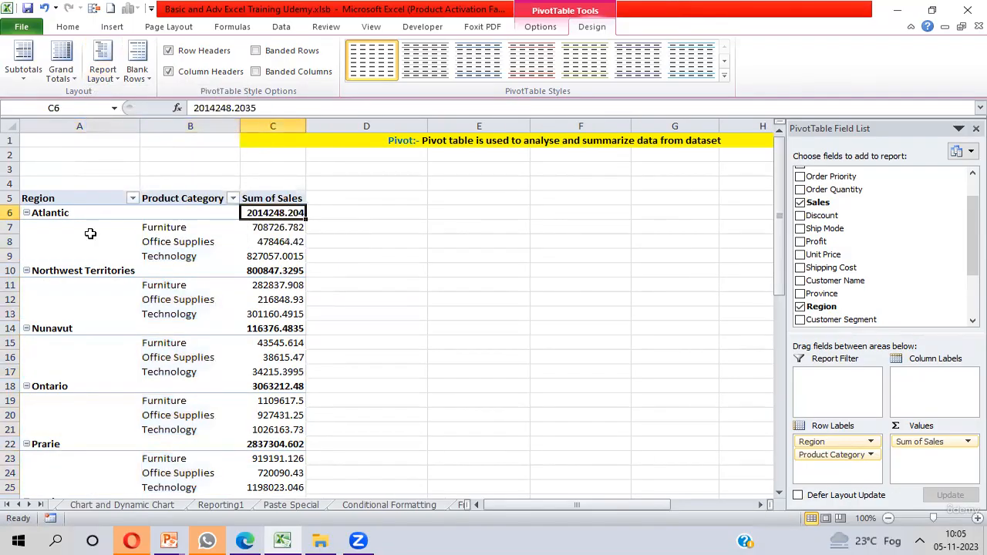
{"action": "left_click", "coordinate": [77, 126]}
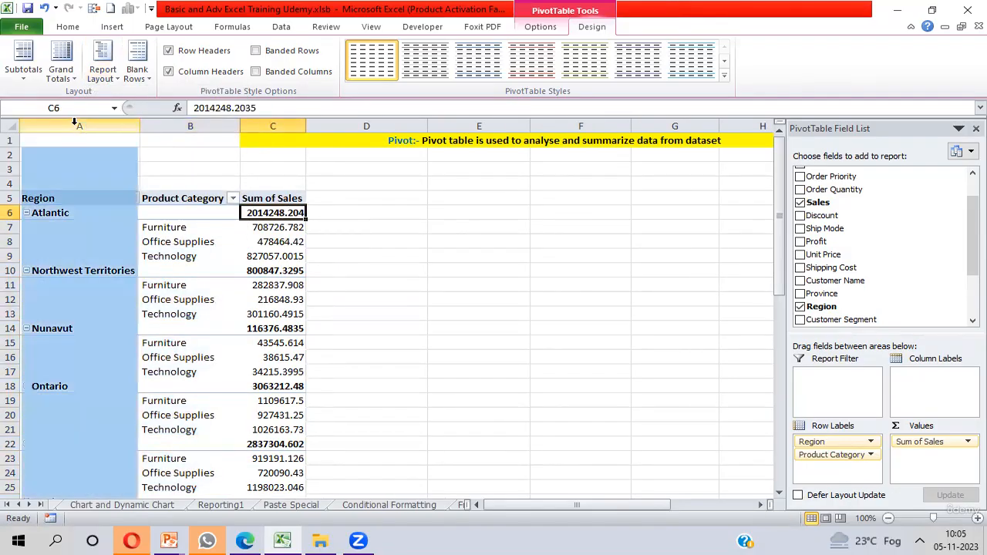
{"action": "left_click", "coordinate": [169, 126]}
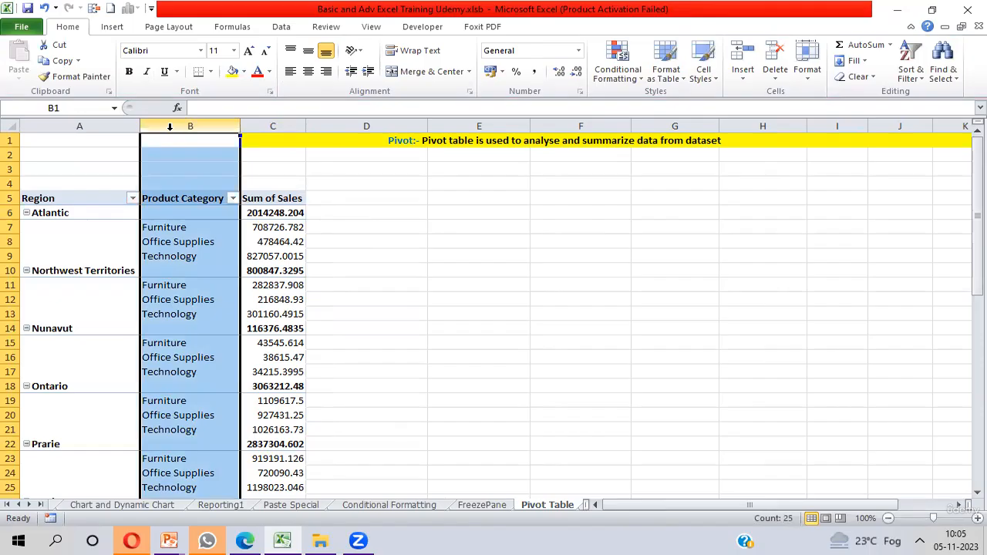
Step: Set the pivot table's report layout to Tabular Form and select the Atlantic Total value
{"action": "left_click", "coordinate": [278, 233]}
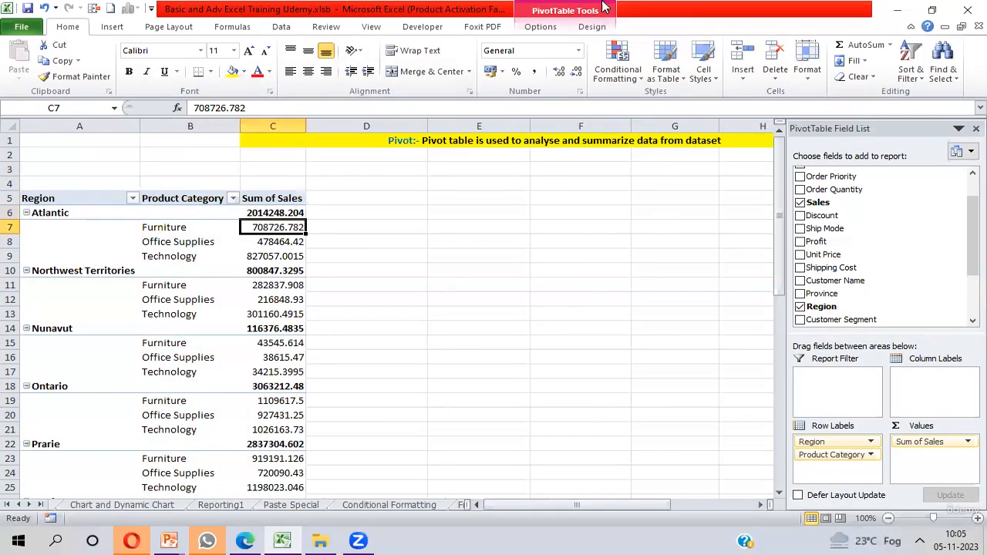
{"action": "left_click", "coordinate": [588, 30]}
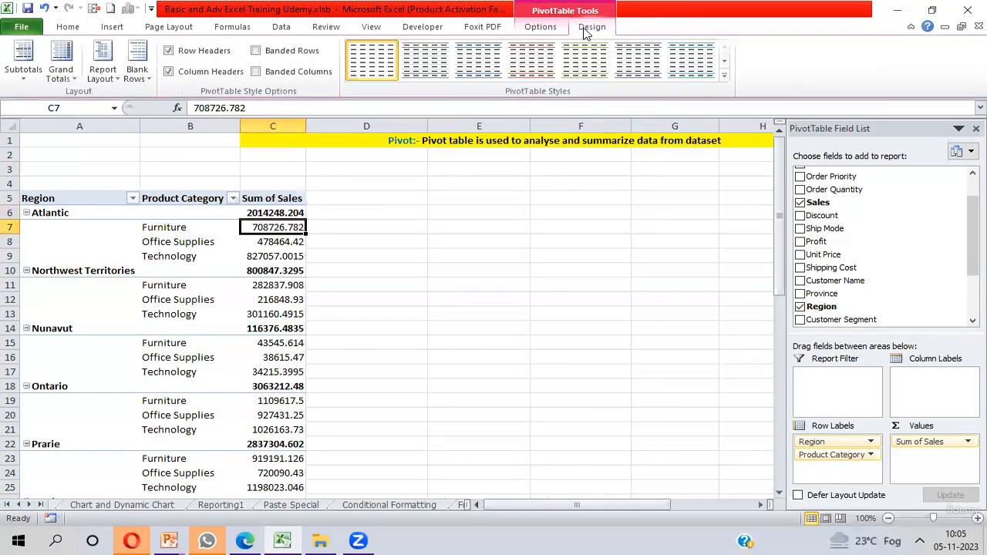
{"action": "left_click", "coordinate": [103, 68]}
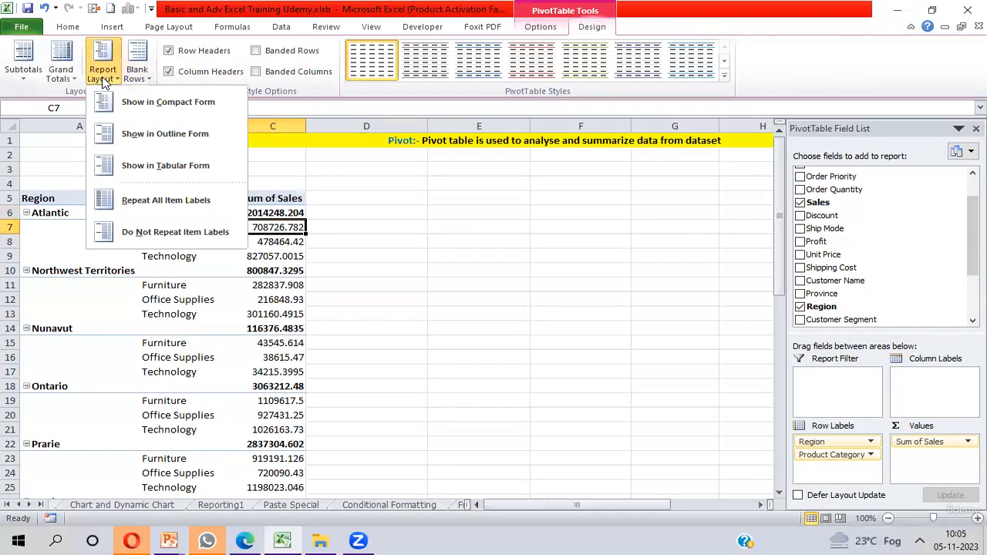
{"action": "left_click", "coordinate": [142, 173]}
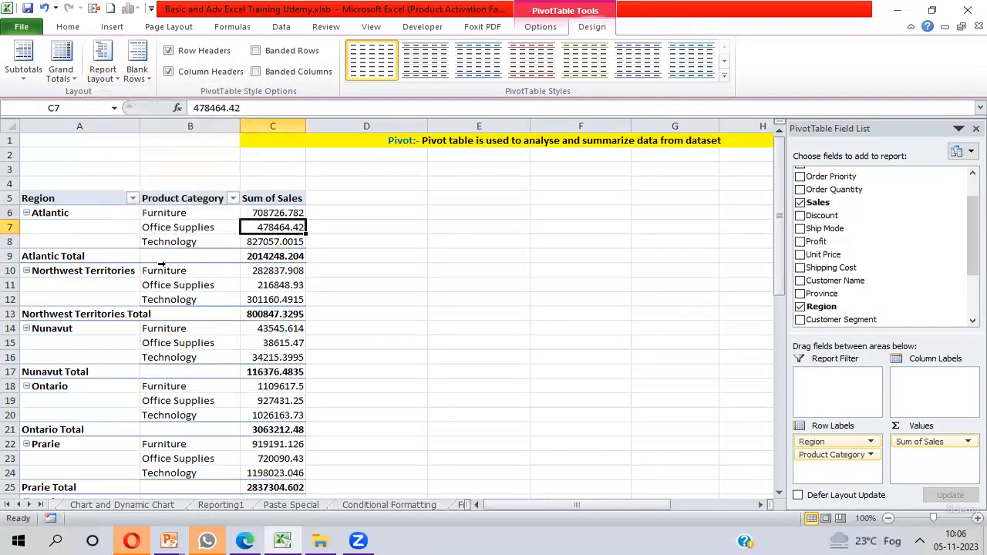
{"action": "left_click", "coordinate": [281, 257]}
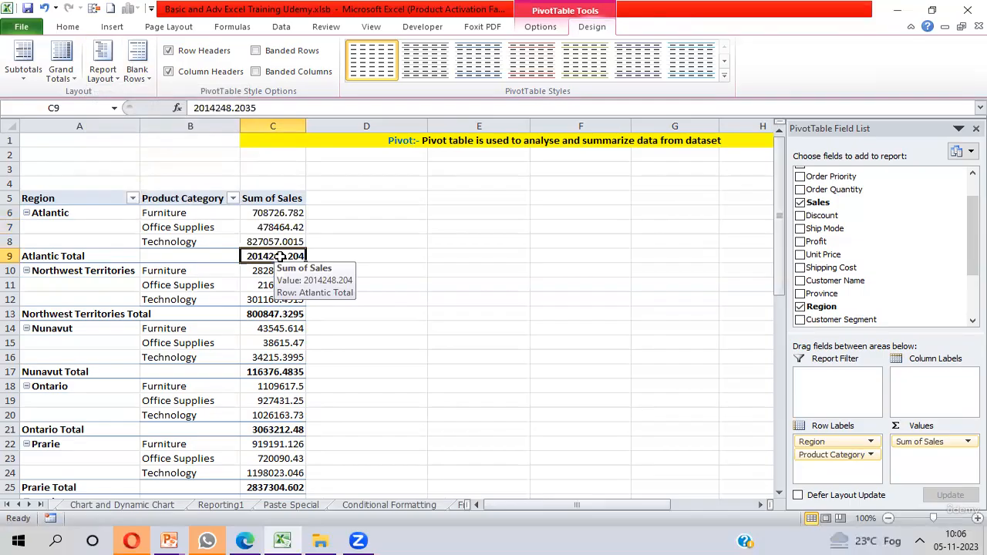
Step: Try the subtotals at the bottom of each region group, and set the pivot table to show no subtotals
{"action": "left_click", "coordinate": [26, 68]}
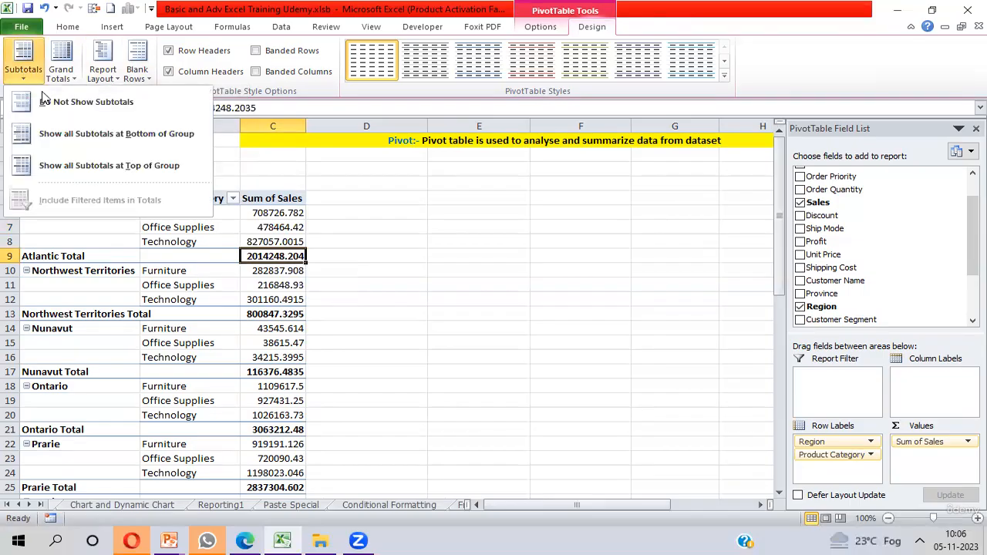
{"action": "left_click", "coordinate": [108, 136]}
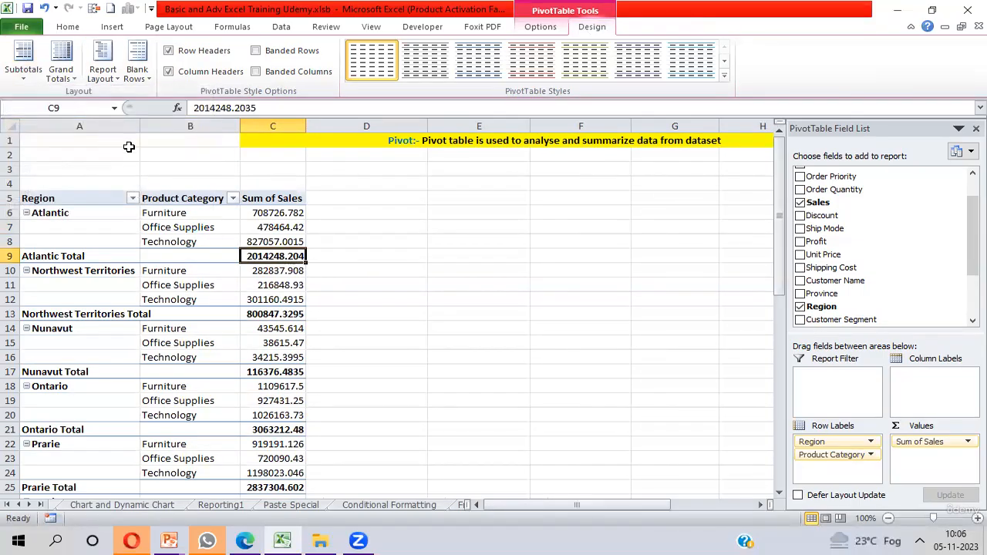
{"action": "left_click", "coordinate": [33, 76]}
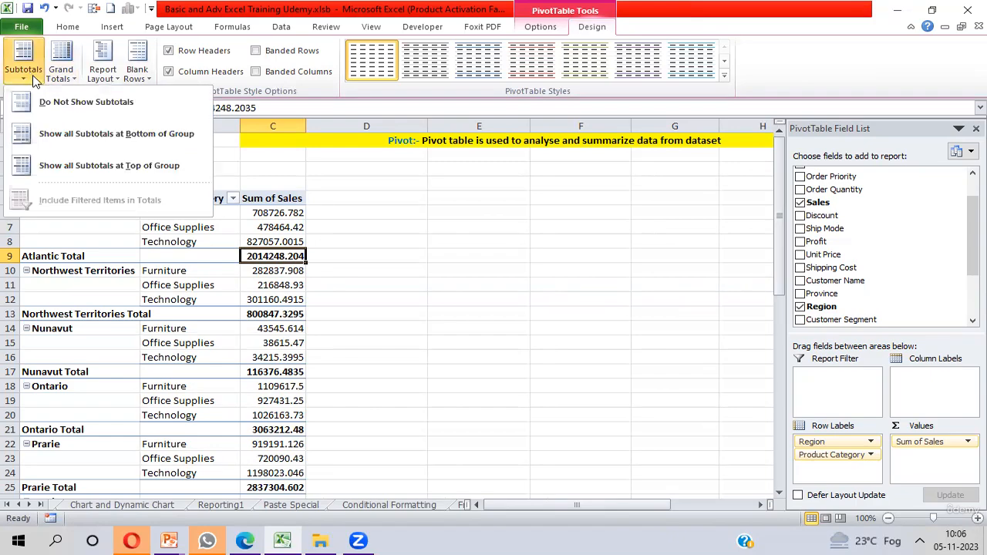
{"action": "left_click", "coordinate": [77, 103]}
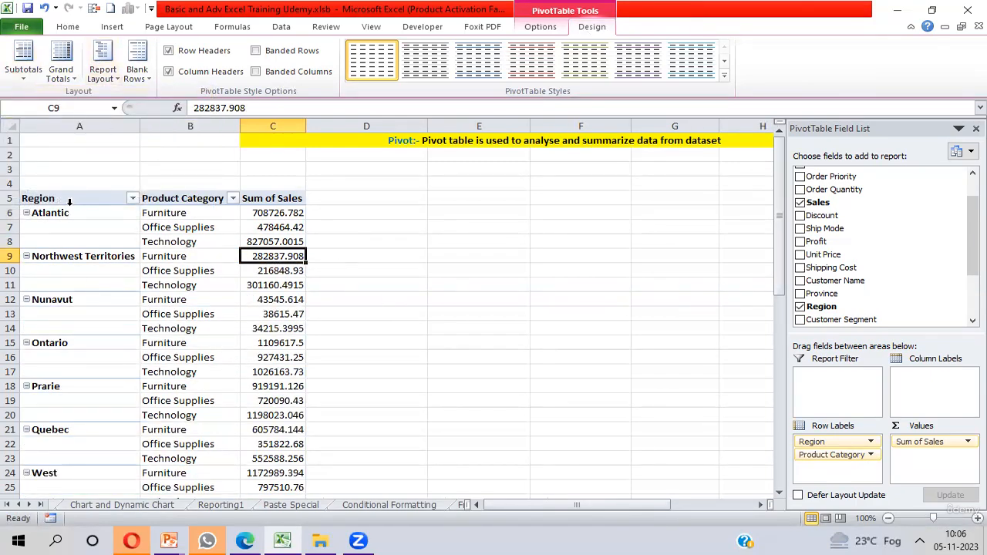
Step: Examine the blank Region cells beneath Atlantic beside its Office Supplies and Technology rows
{"action": "left_click", "coordinate": [67, 227]}
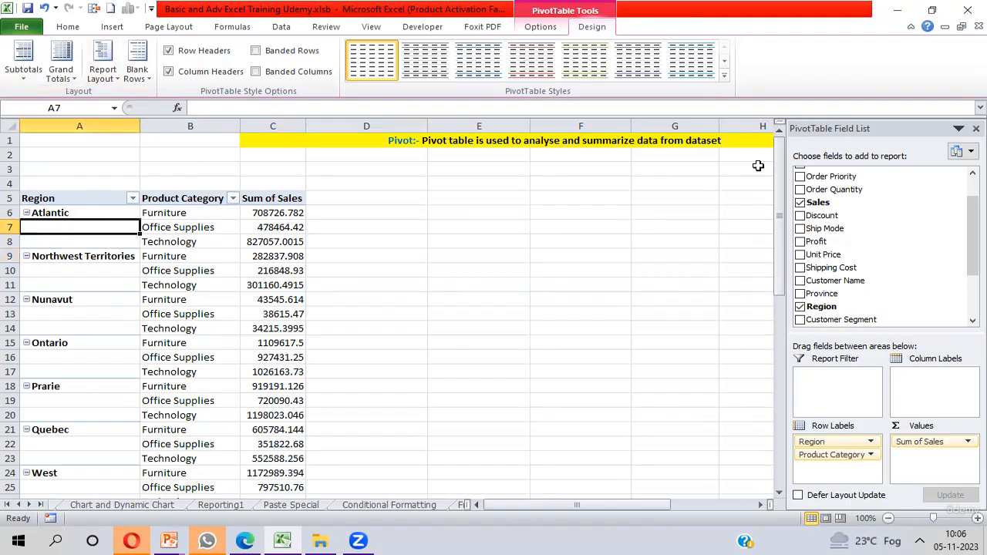
{"action": "key", "text": "shift+Down"}
{"action": "key", "text": "shift+Right"}
{"action": "key", "text": "shift+Right"}
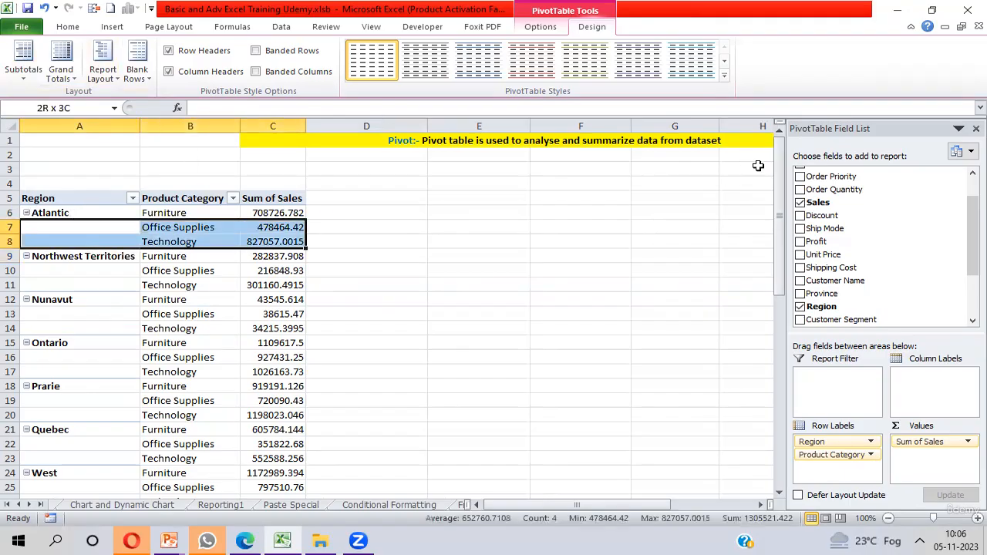
{"action": "key", "text": "shift+BackSpace"}
{"action": "key", "text": "Down"}
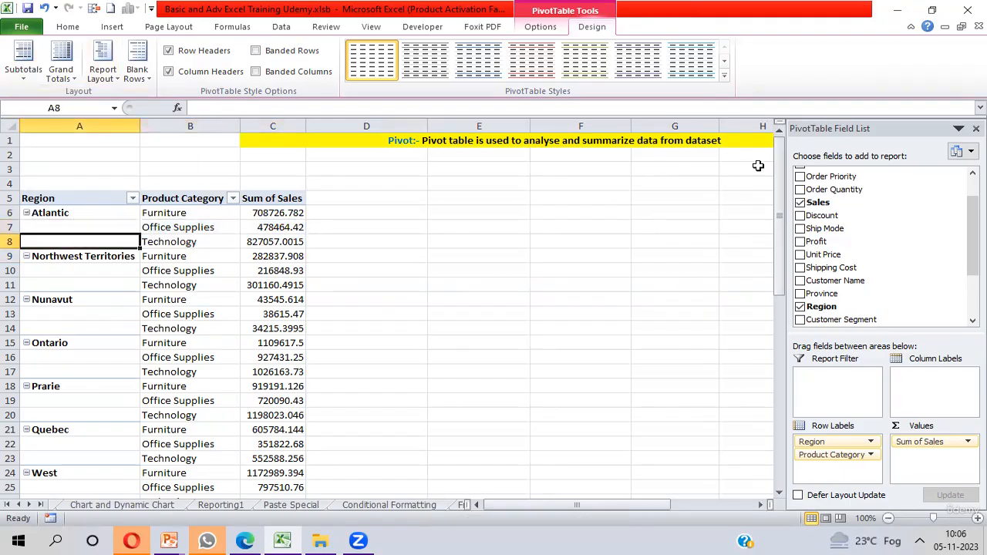
{"action": "key", "text": "Up"}
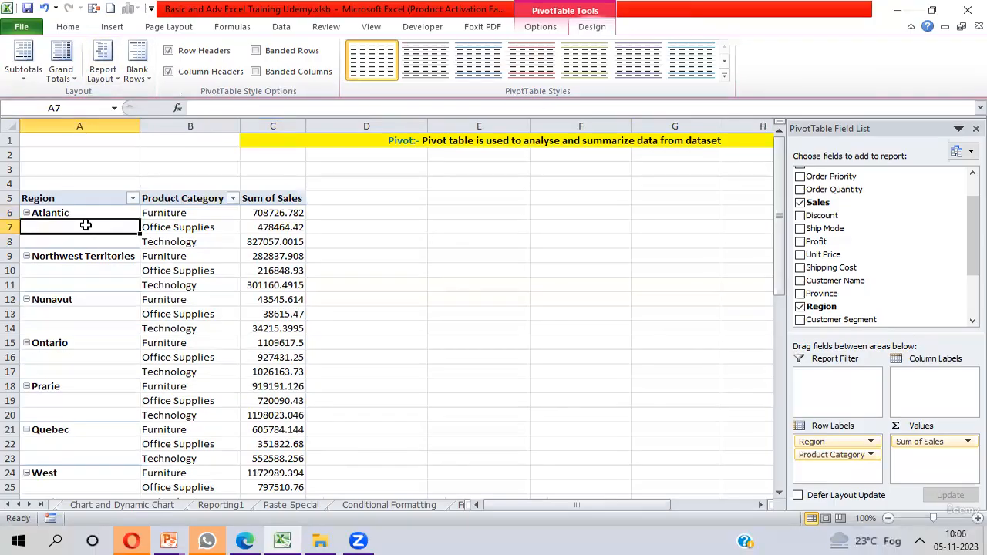
Step: Try repeating all item labels in the Region column, and set the pivot table back to not repeating them
{"action": "left_click", "coordinate": [99, 82]}
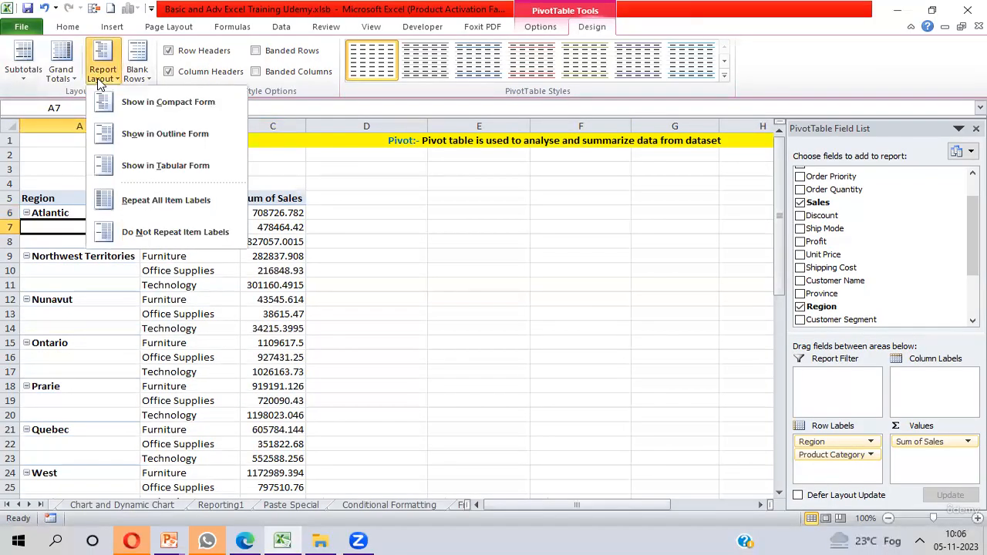
{"action": "left_click", "coordinate": [165, 205]}
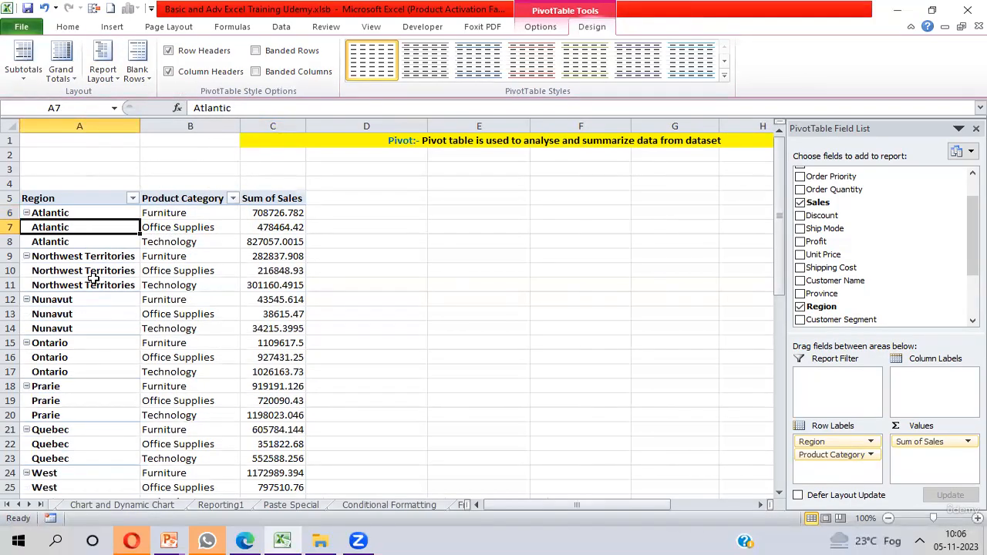
{"action": "left_click", "coordinate": [108, 79]}
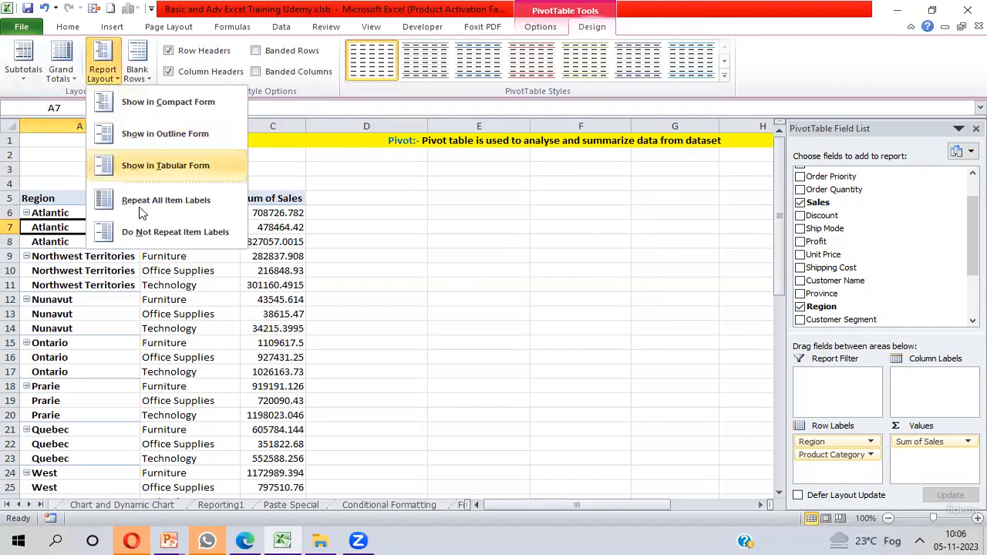
{"action": "left_click", "coordinate": [155, 233]}
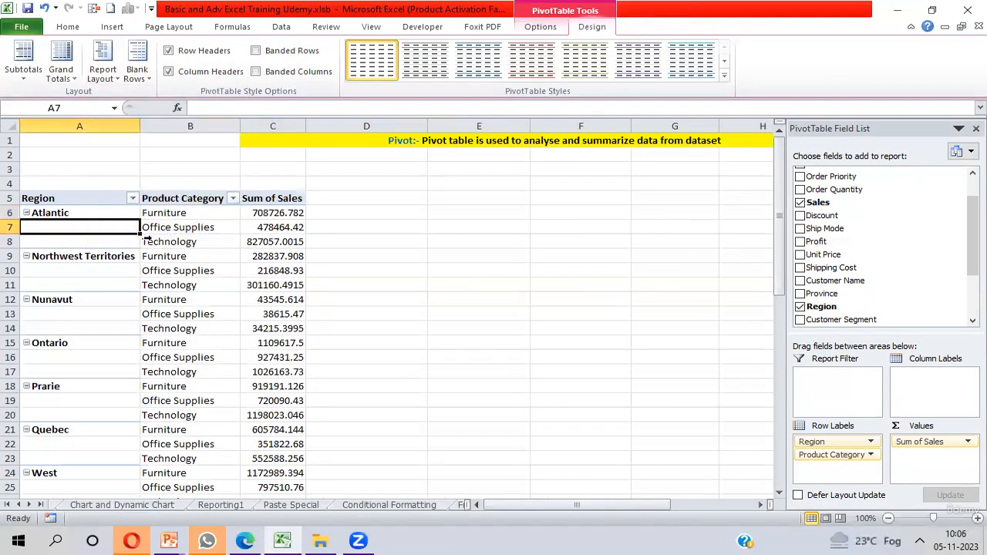
Step: Insert a blank line after each item in the pivot table and select the Atlantic group's rows
{"action": "left_click", "coordinate": [137, 73]}
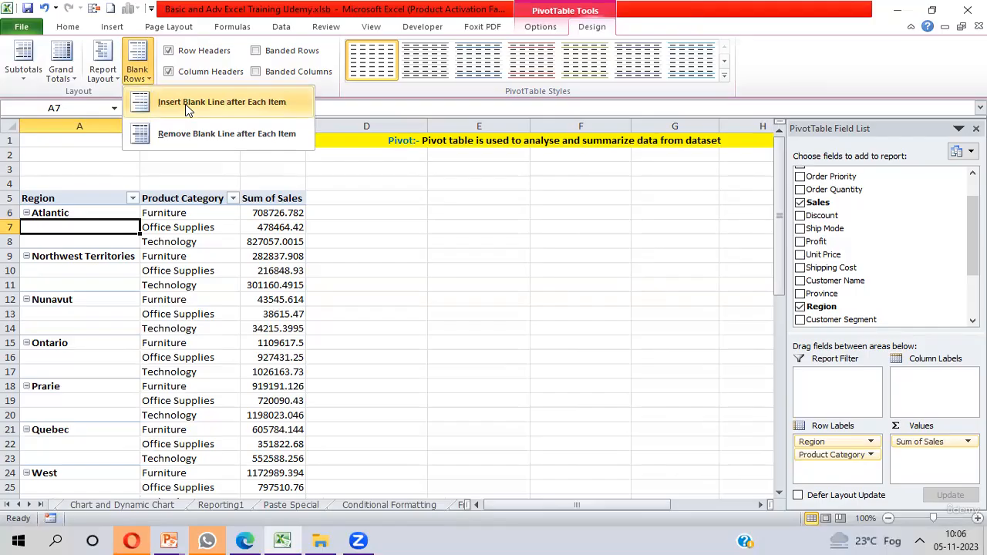
{"action": "left_click", "coordinate": [185, 109]}
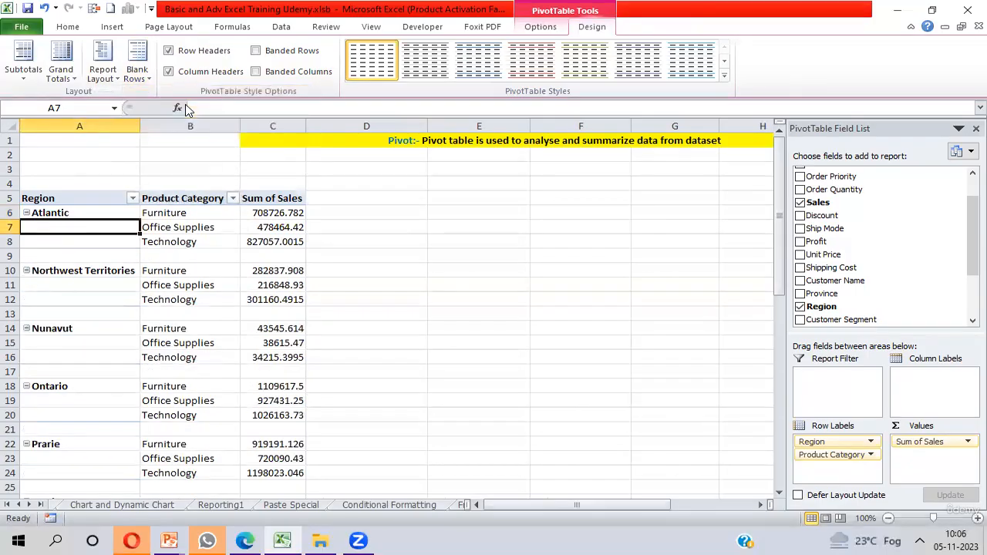
{"action": "left_click", "coordinate": [82, 211]}
{"action": "left_click", "coordinate": [83, 211]}
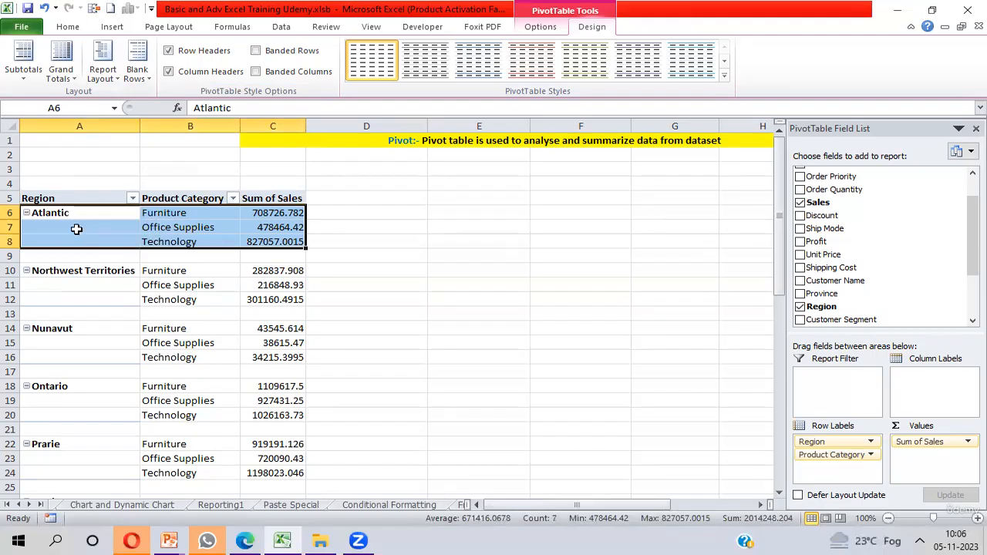
Step: Select the Northwest Territories group's three product category rows, from Region through Sum of Sales, to examine the spacing between groups
{"action": "left_click", "coordinate": [72, 255]}
{"action": "key", "text": "Down"}
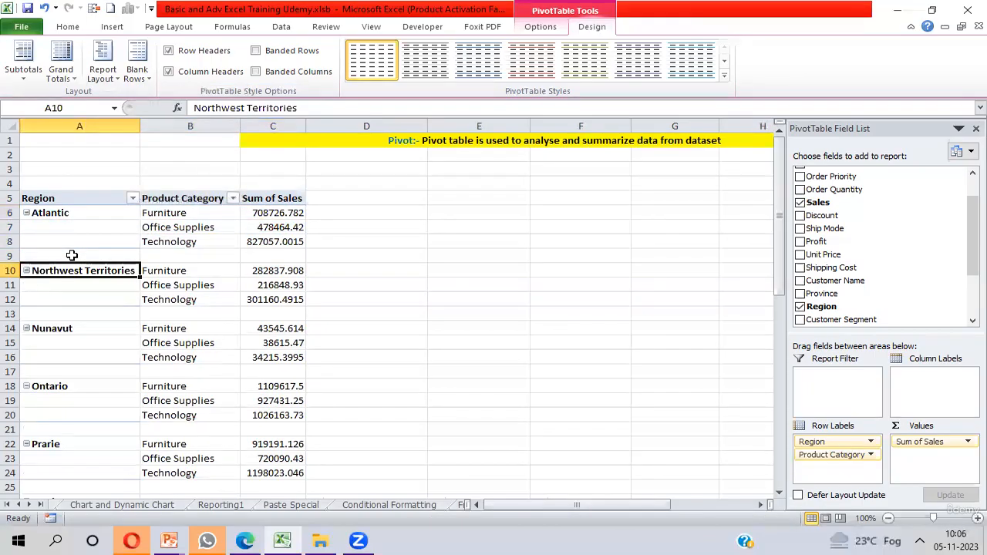
{"action": "key", "text": "shift+Right"}
{"action": "key", "text": "shift+Right"}
{"action": "key", "text": "shift+Down"}
{"action": "key", "text": "shift+Down"}
{"action": "key", "text": "shift+Down"}
{"action": "key", "text": "shift+Up"}
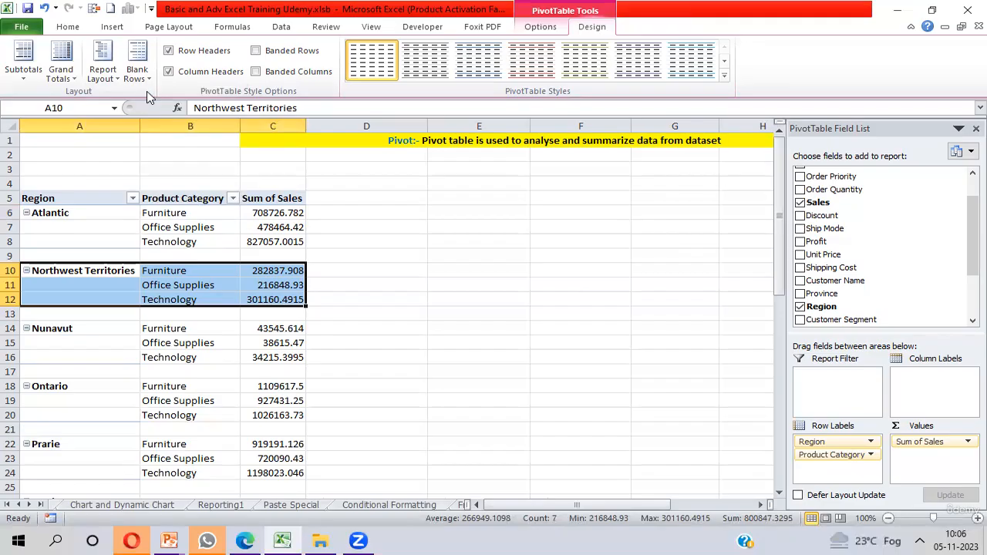
Step: Try the pivot table without row headers and without column headers, and turn both style options back on
{"action": "left_click", "coordinate": [176, 214]}
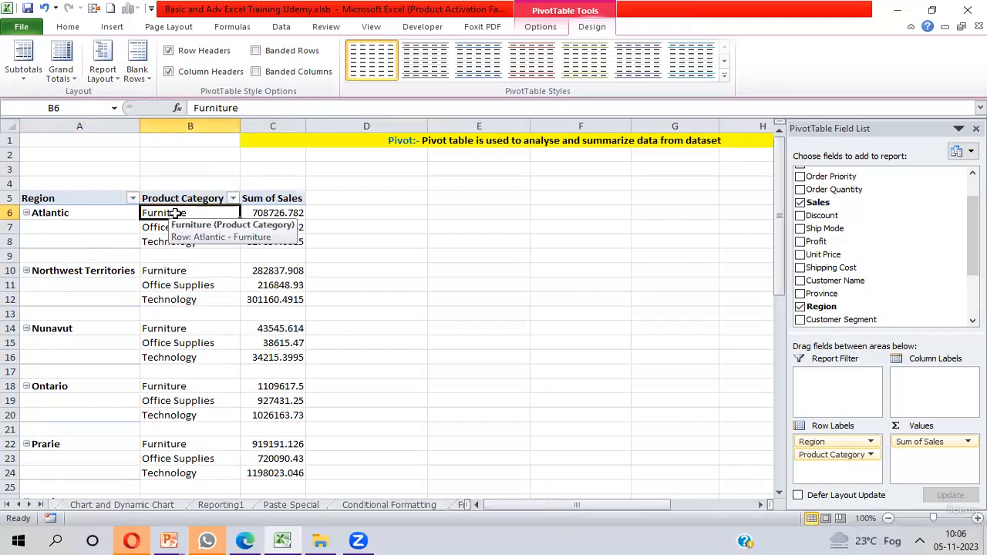
{"action": "left_click", "coordinate": [168, 51]}
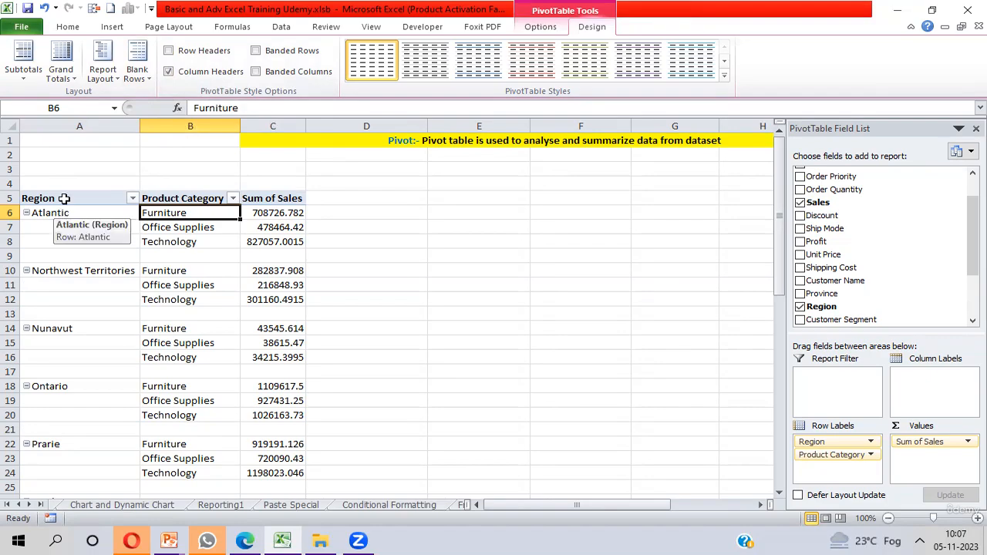
{"action": "left_click", "coordinate": [169, 51]}
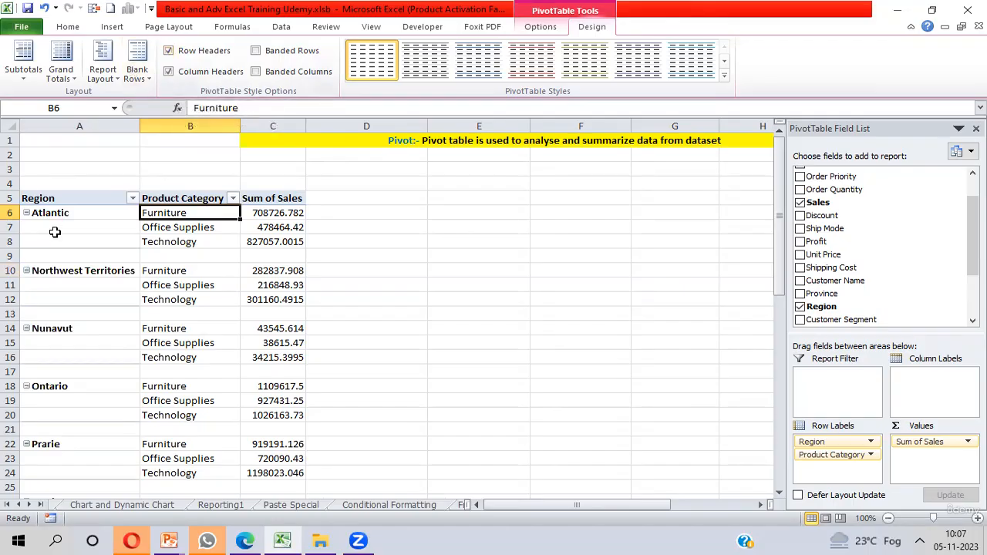
{"action": "left_click", "coordinate": [169, 51]}
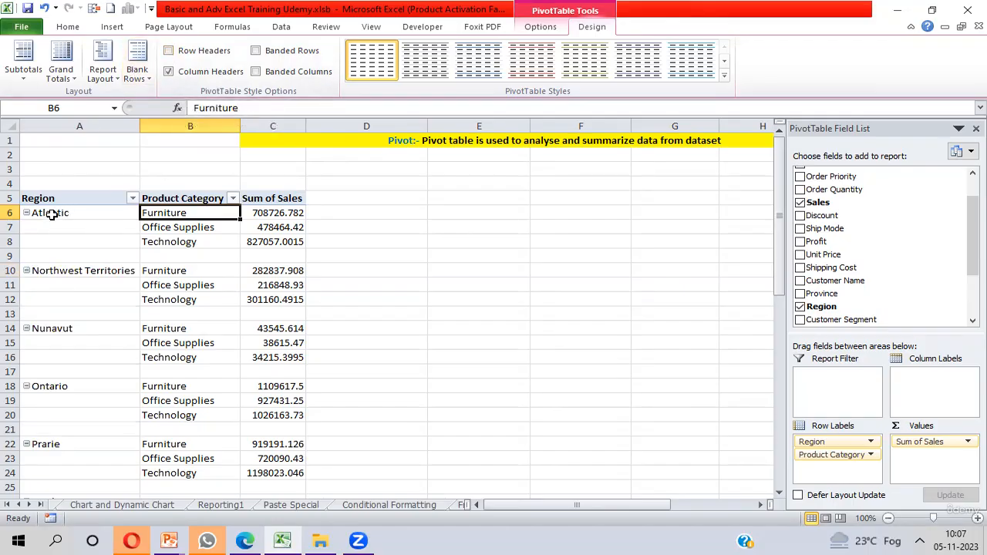
{"action": "left_click", "coordinate": [169, 51]}
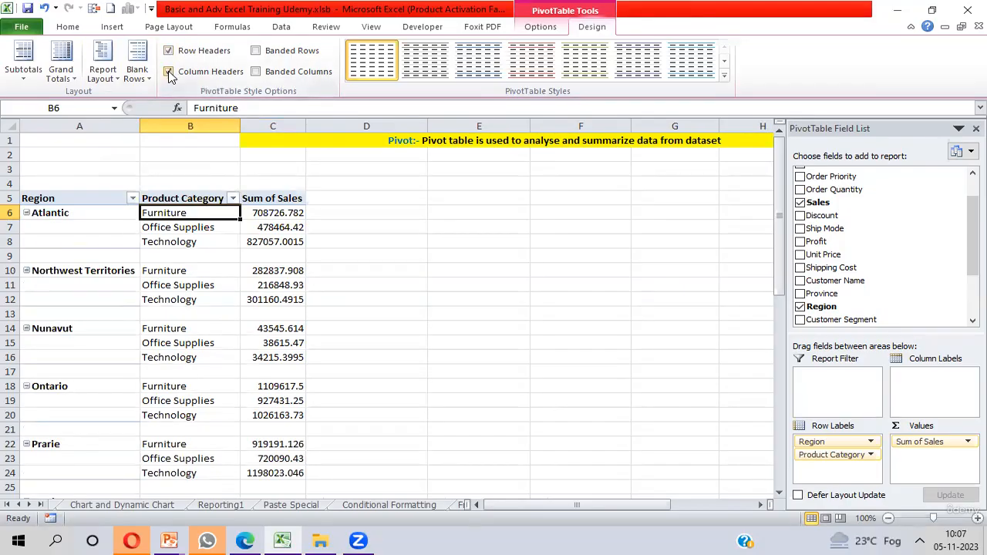
{"action": "left_click", "coordinate": [169, 72]}
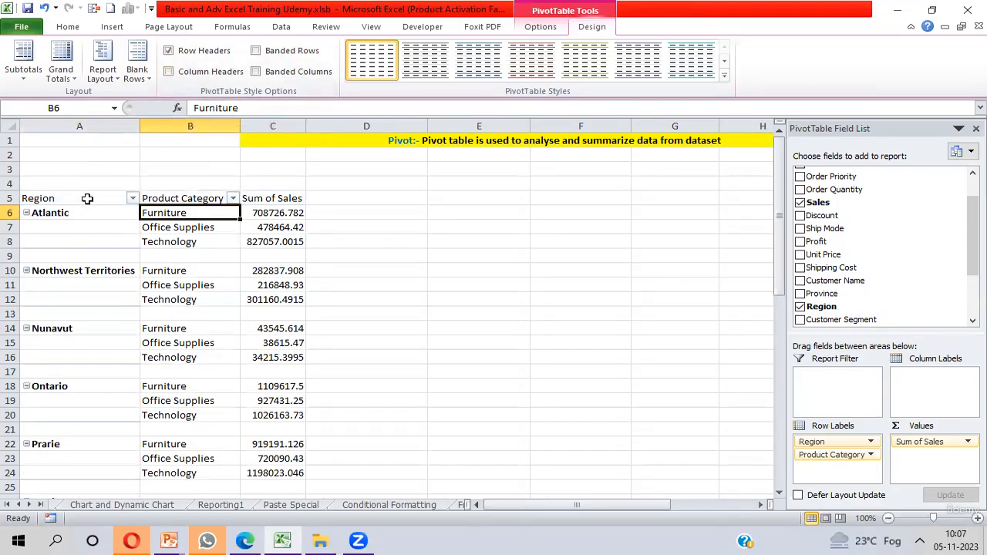
{"action": "left_click", "coordinate": [168, 71]}
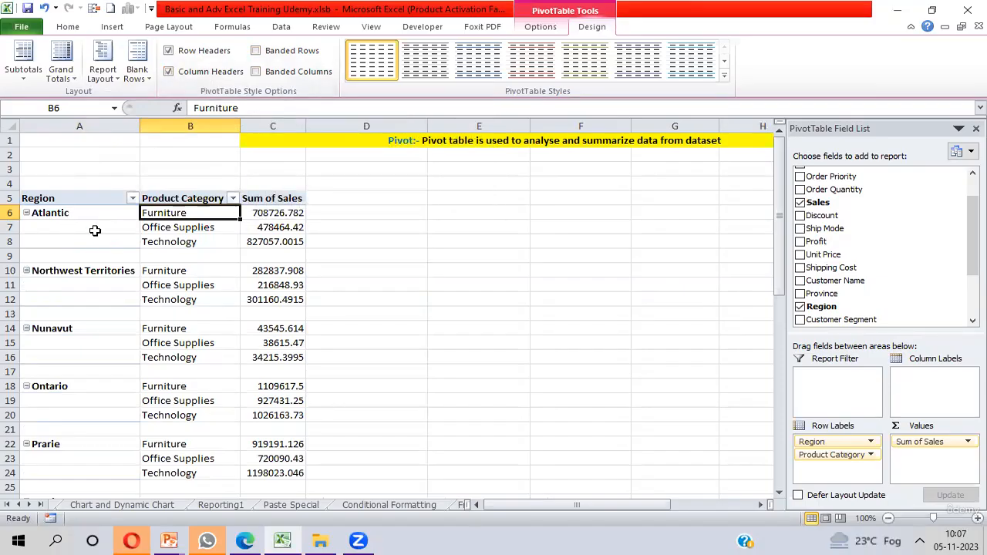
Step: Try banded rows on the pivot table, and turn on banded columns instead
{"action": "left_click", "coordinate": [257, 51]}
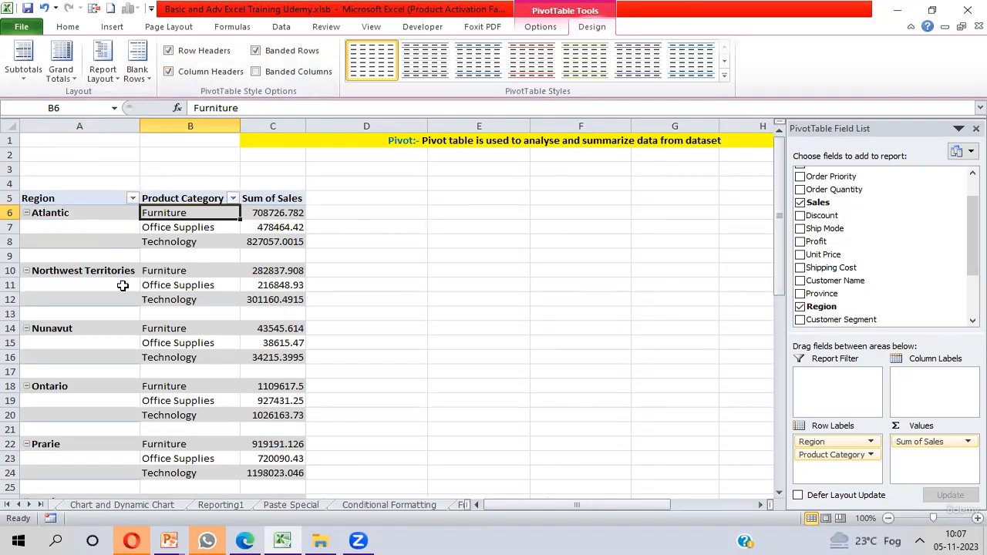
{"action": "left_click", "coordinate": [255, 51]}
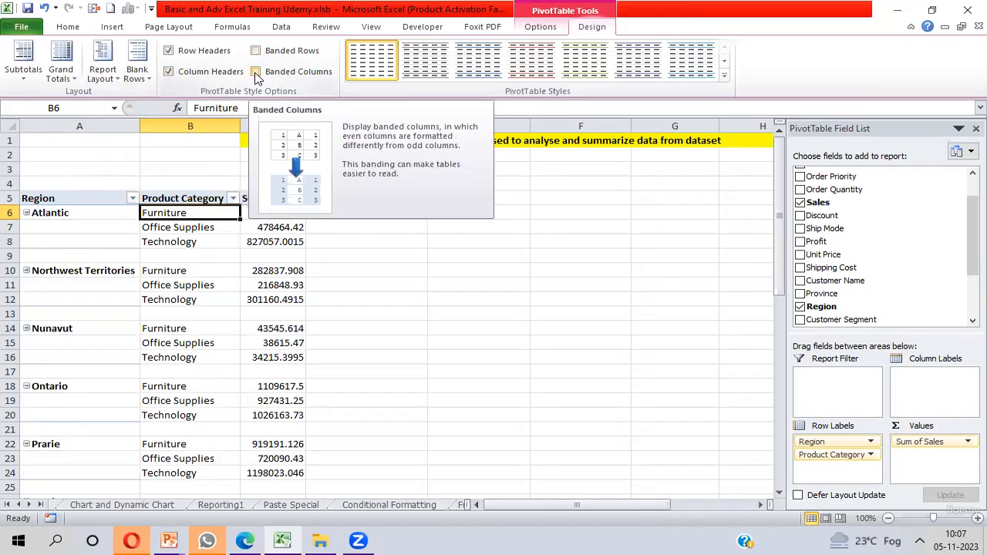
{"action": "left_click", "coordinate": [255, 71]}
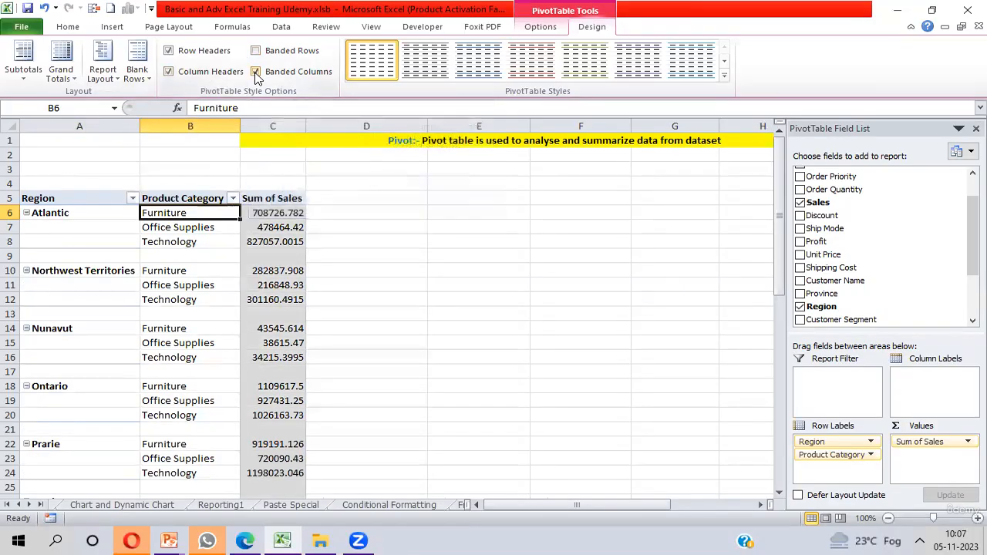
Step: Try adding Profit and Discount as value fields to compare the column banding, and remove both again
{"action": "left_click", "coordinate": [800, 242]}
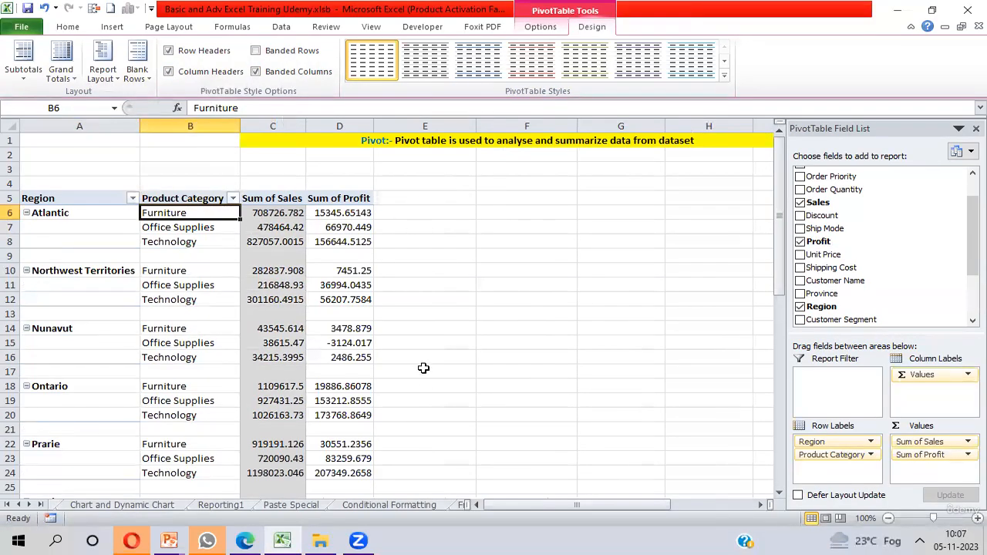
{"action": "left_click", "coordinate": [800, 216]}
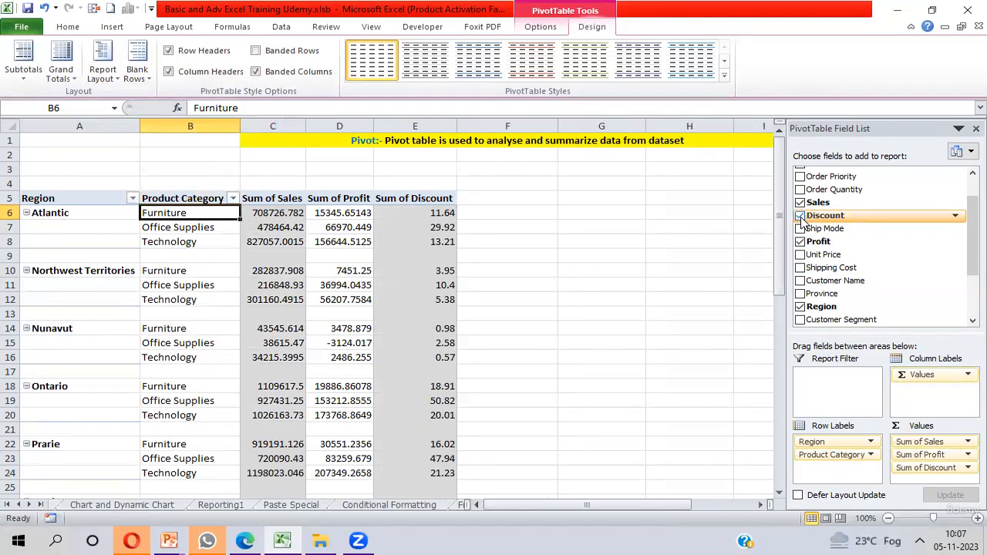
{"action": "left_click", "coordinate": [800, 216]}
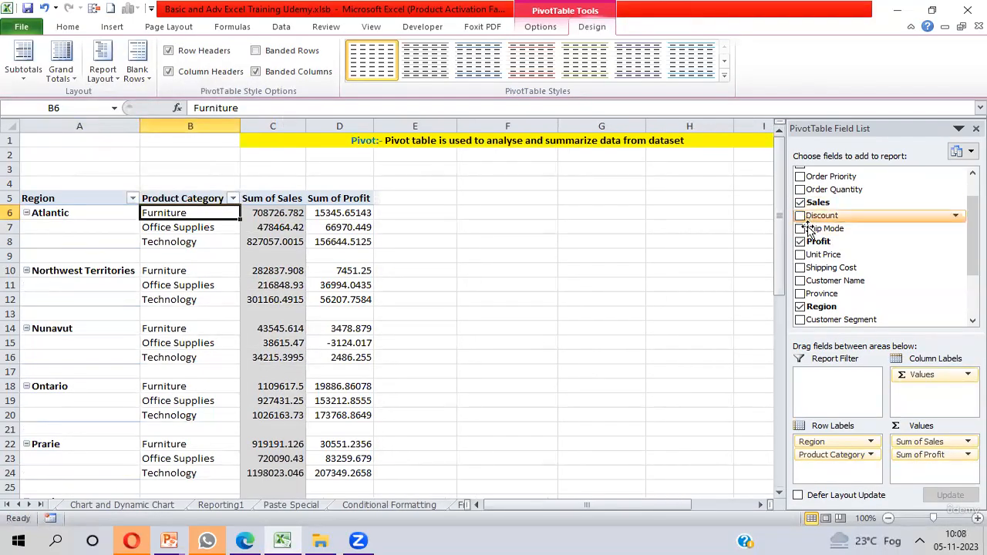
{"action": "left_click", "coordinate": [800, 243]}
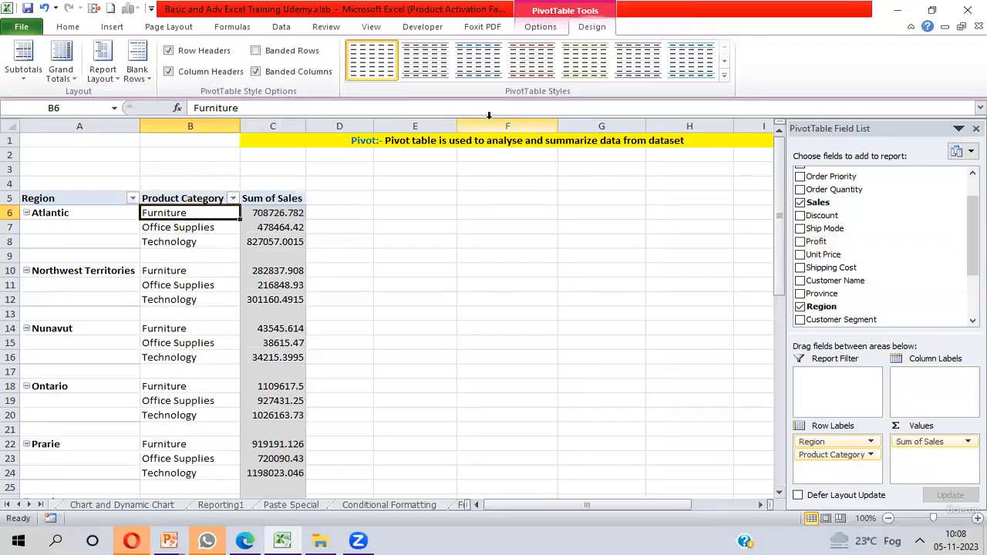
Step: Remove the Region and Product Category fields from the pivot table's row labels, keeping only Sum of Sales
{"action": "left_click", "coordinate": [540, 29]}
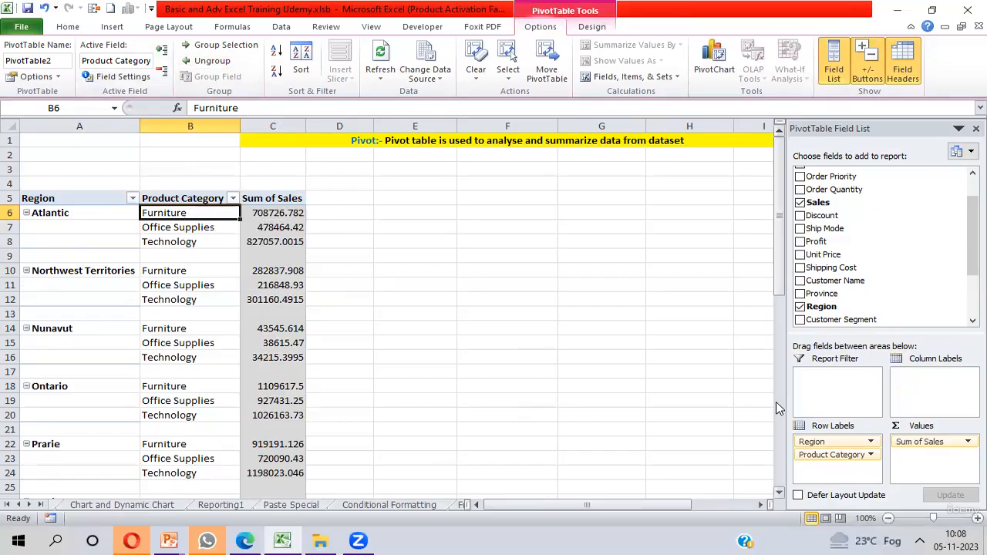
{"action": "left_click_drag", "start_coordinate": [821, 442], "coordinate": [883, 262]}
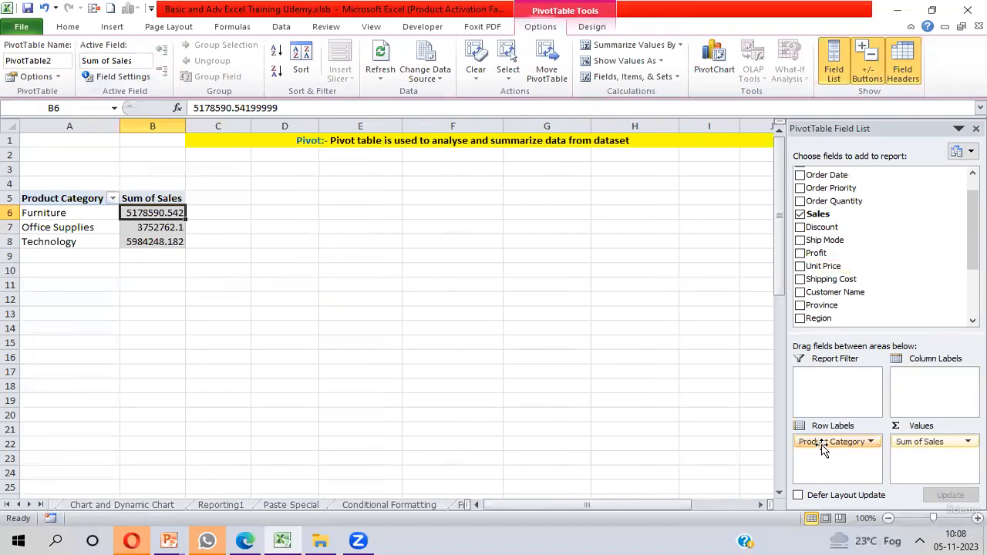
{"action": "left_click_drag", "start_coordinate": [821, 451], "coordinate": [850, 267]}
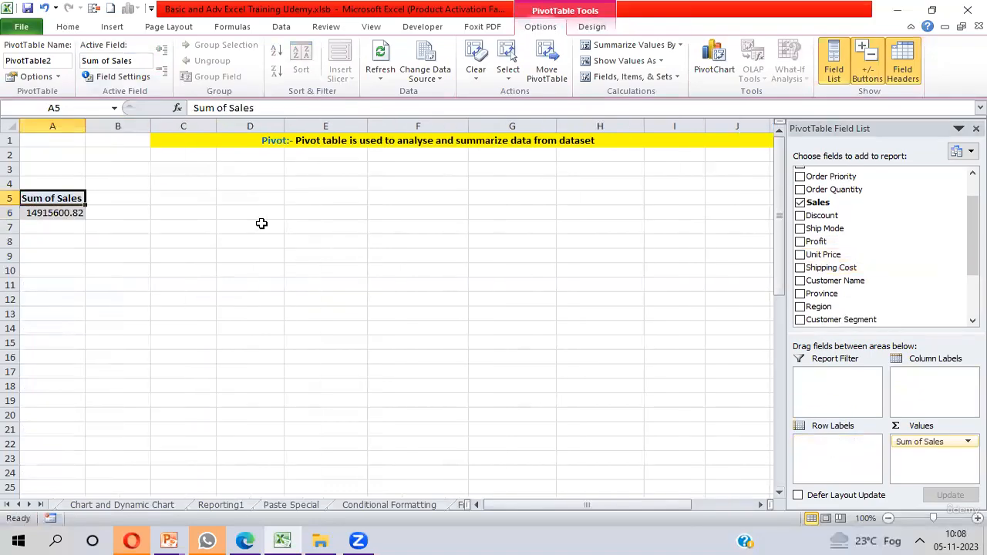